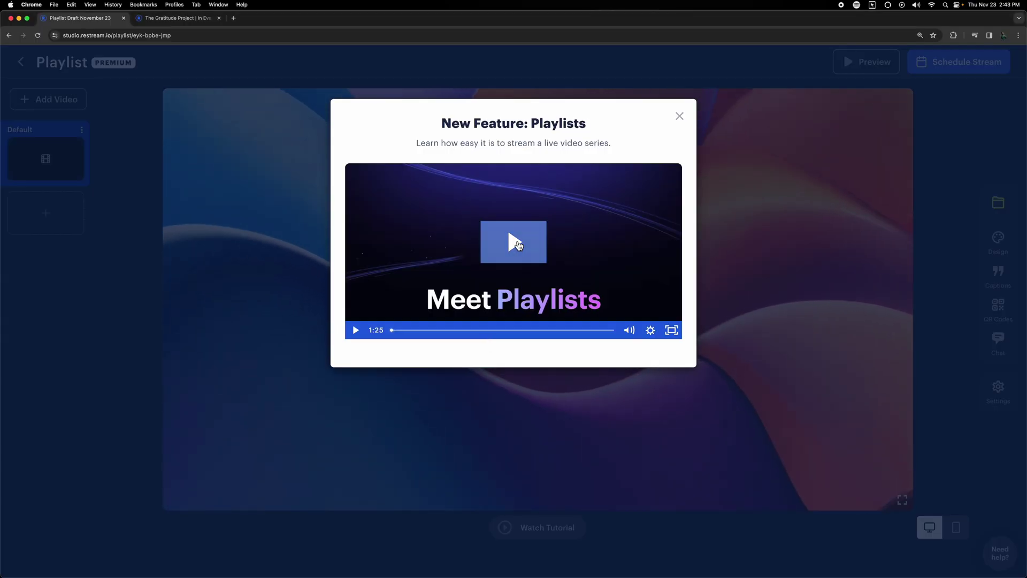
click(508, 239)
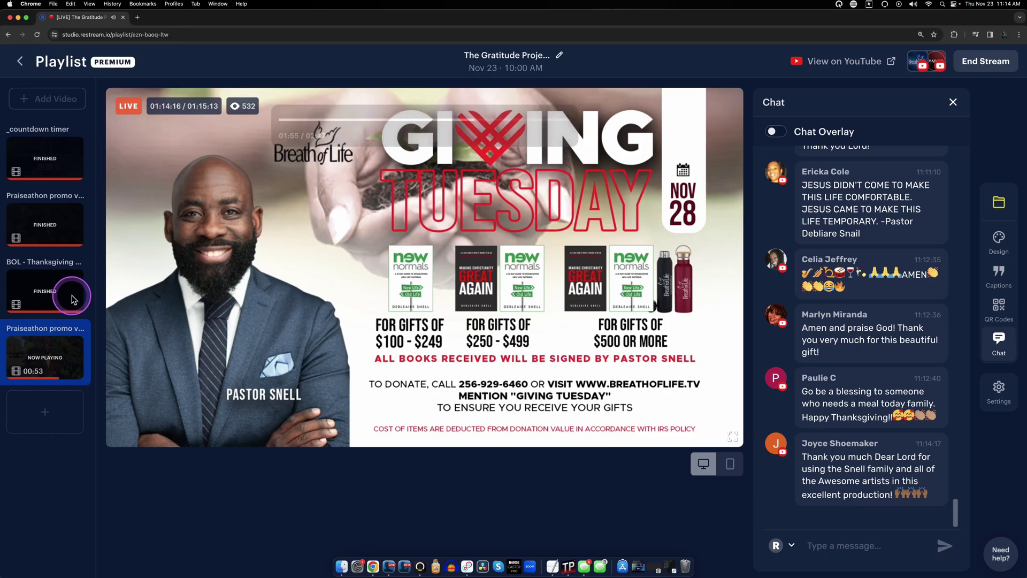
click(38, 162)
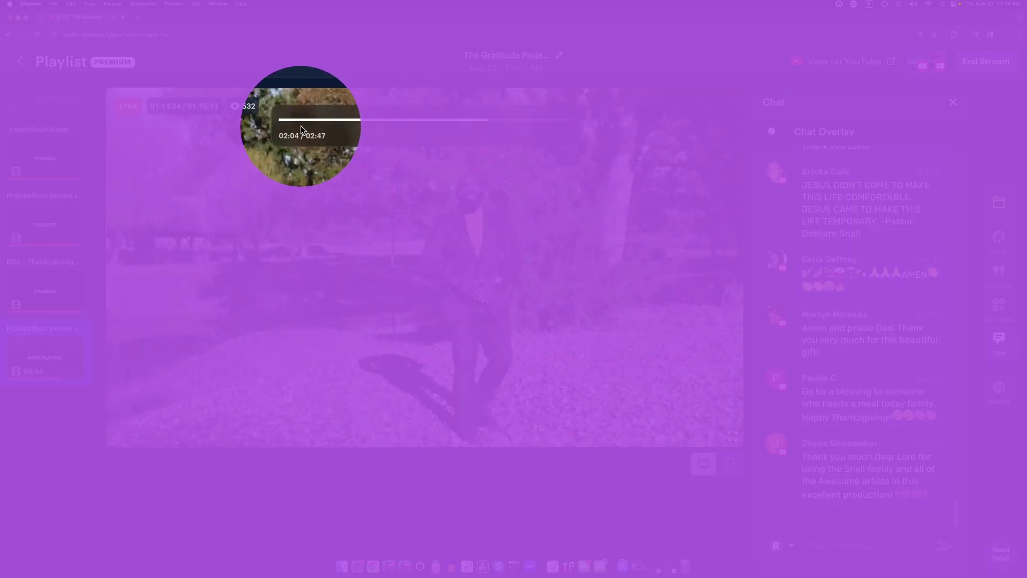
mouse_move(892, 309)
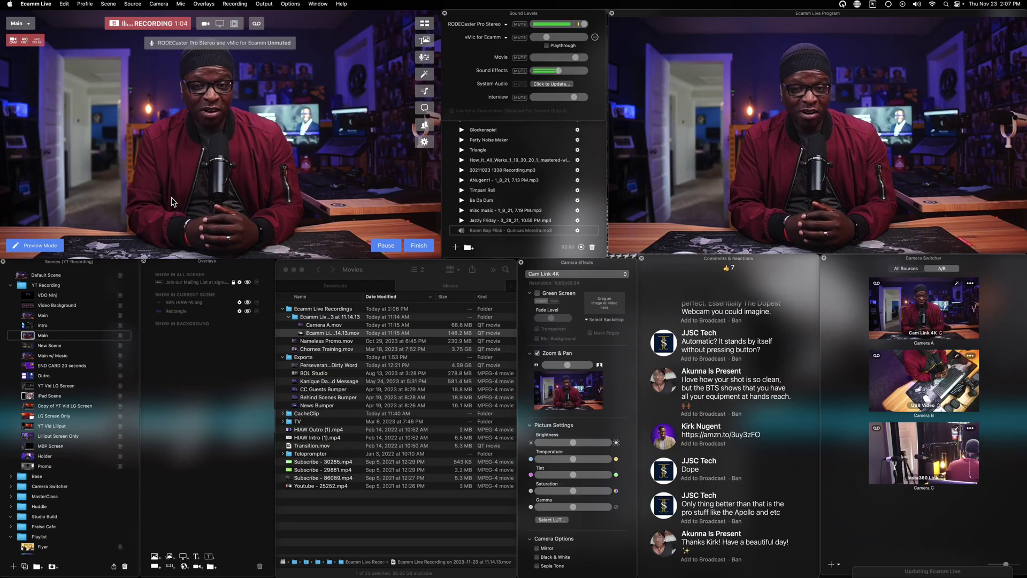
click(159, 210)
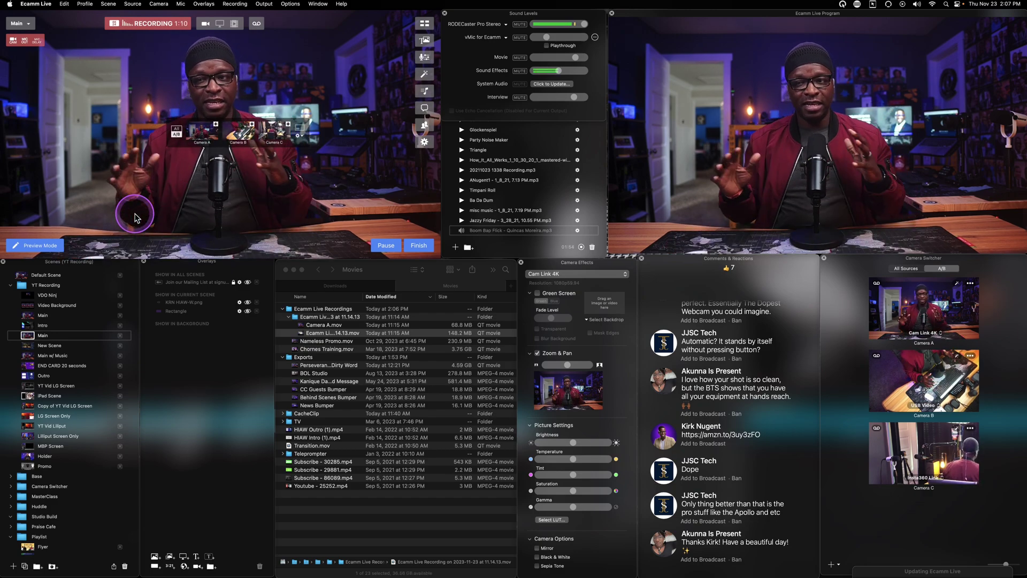
- Collapse the YT Recording scene folder and show the Playlist folder's Flyer scene in Preview Mode
click(10, 285)
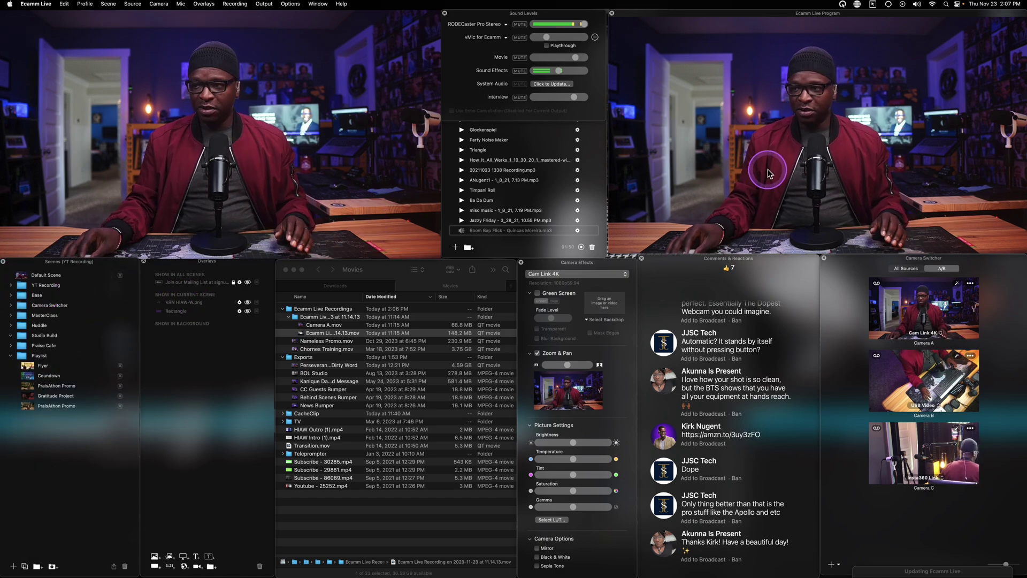
mouse_move(120, 196)
click(39, 245)
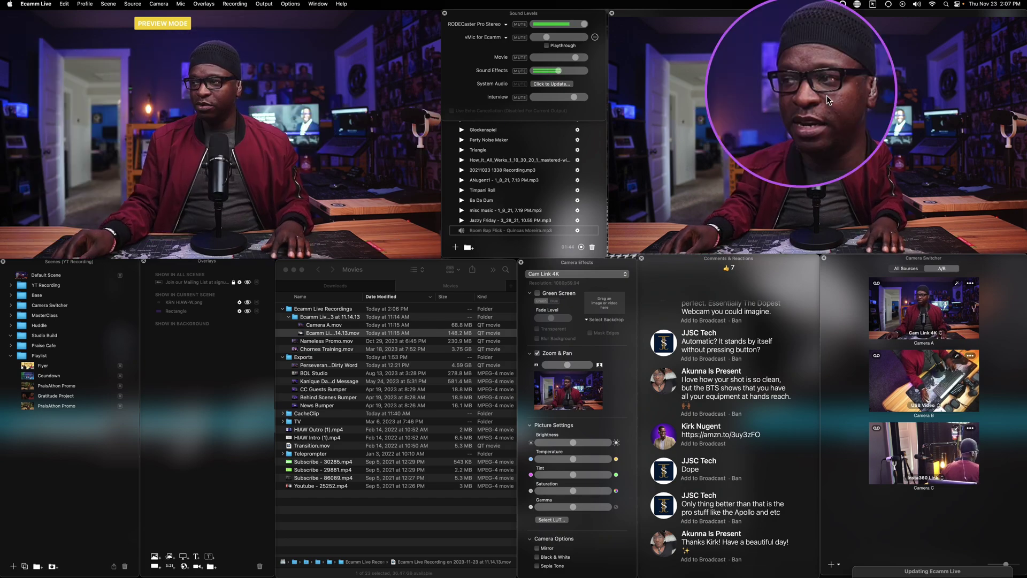
click(26, 367)
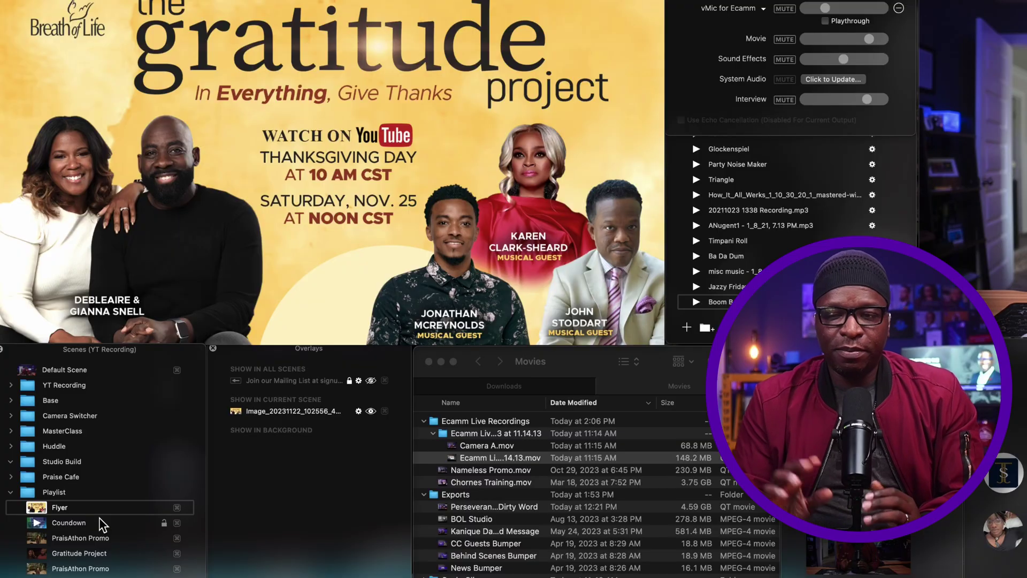
click(40, 541)
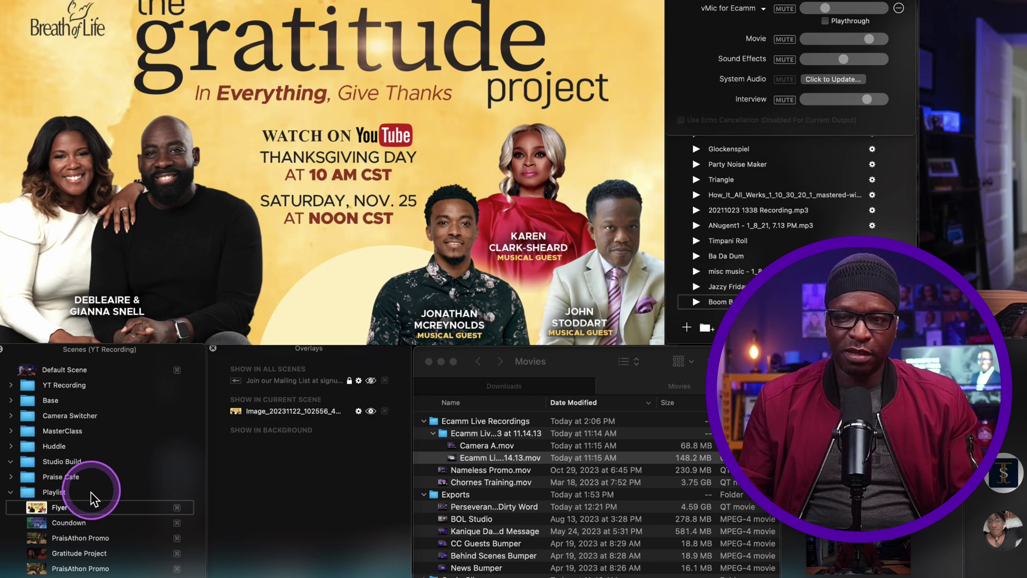
- Preview the Coundown scene's video at about 07:50 and check its end-of-video action, keeping Go To Next Scene
click(37, 522)
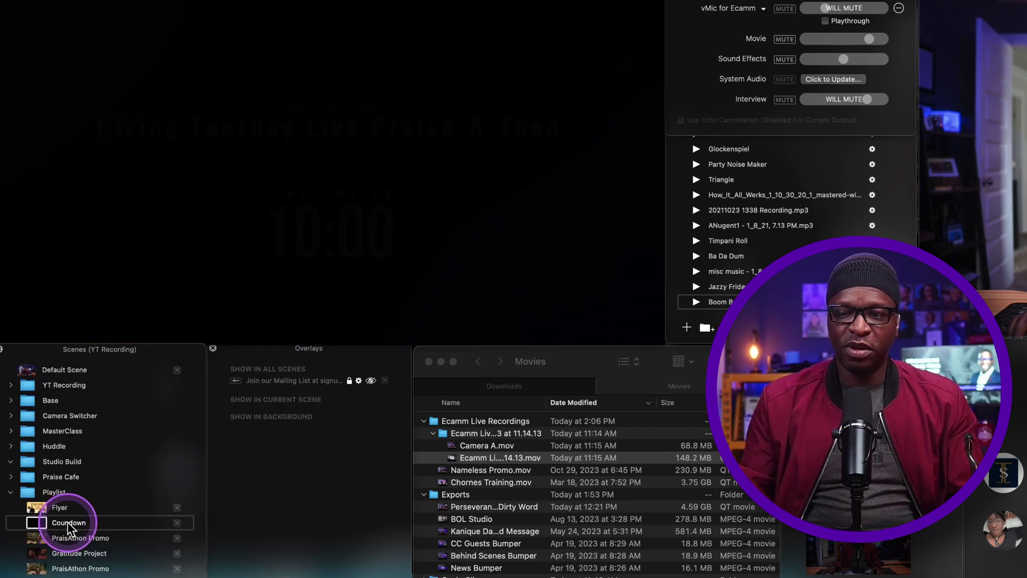
mouse_move(369, 161)
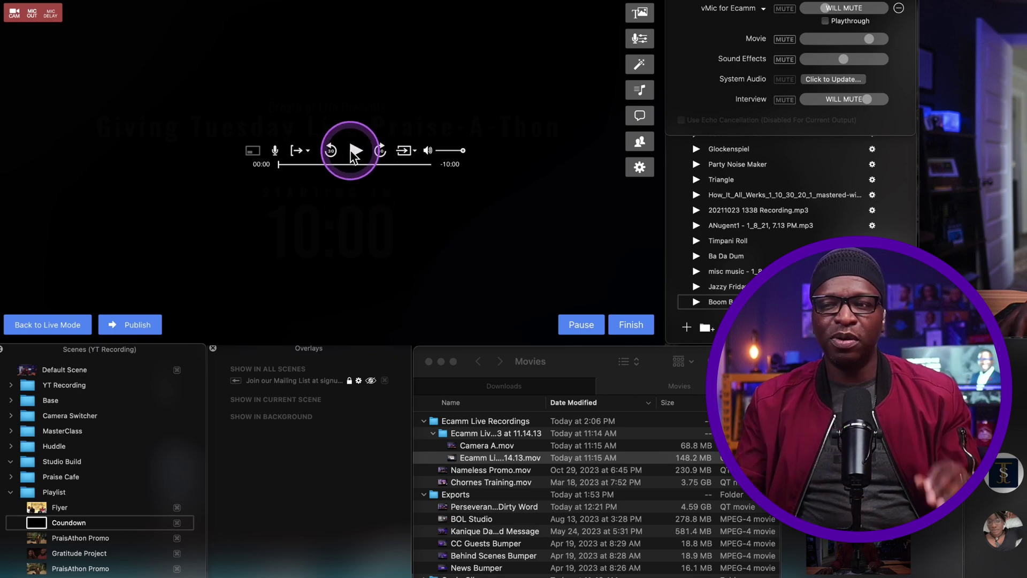
click(287, 164)
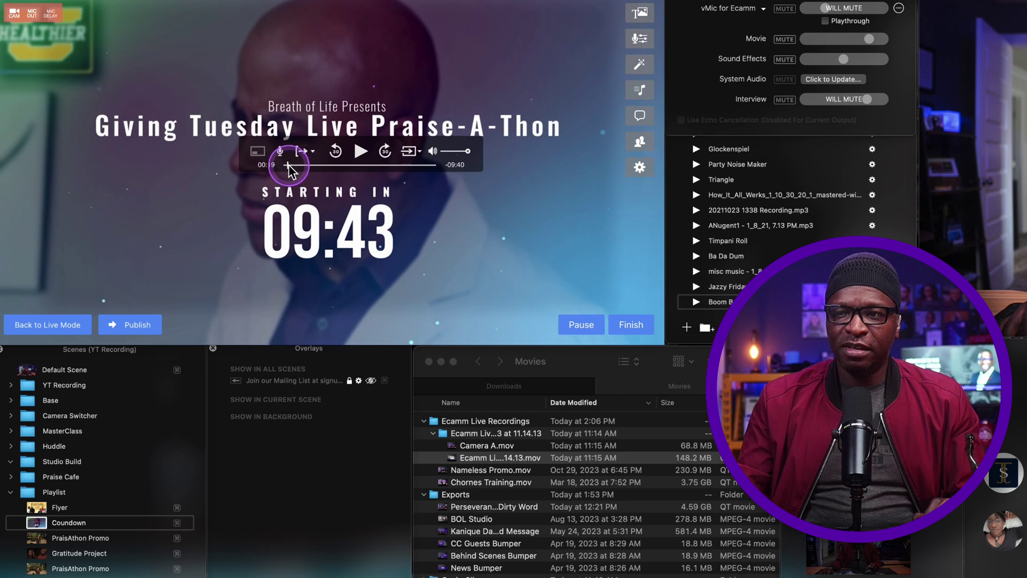
drag(310, 171, 403, 177)
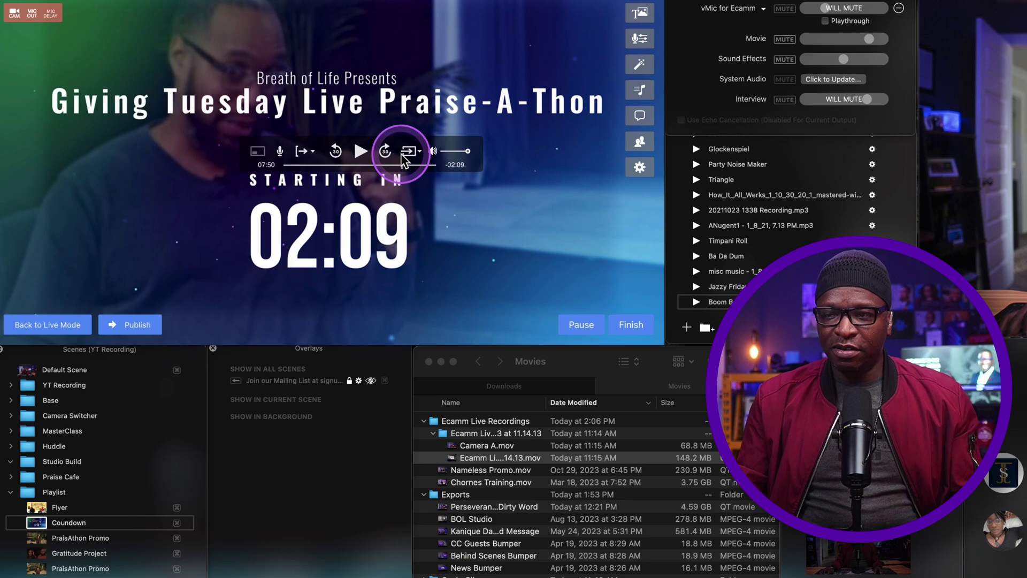
click(419, 151)
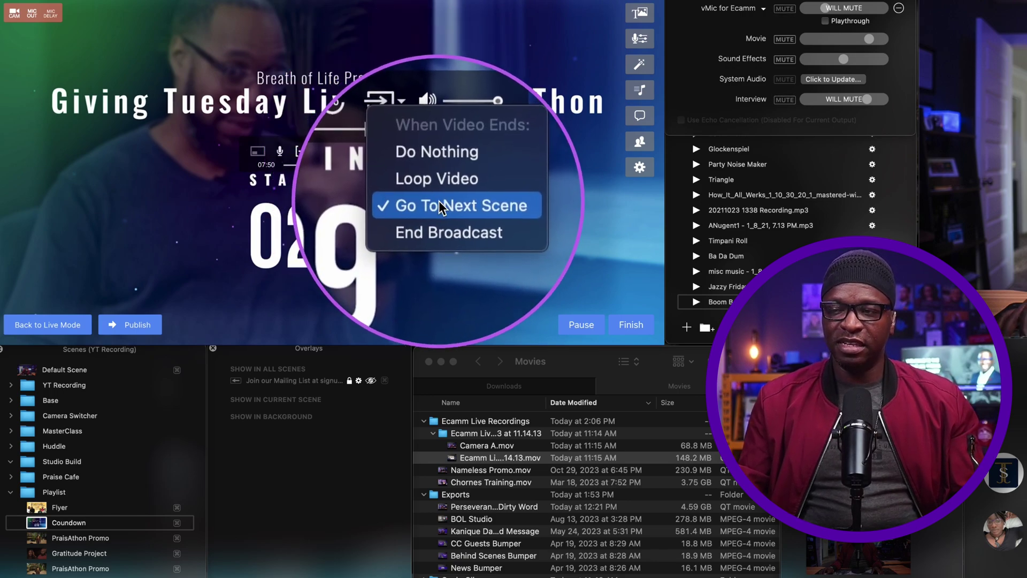
click(364, 176)
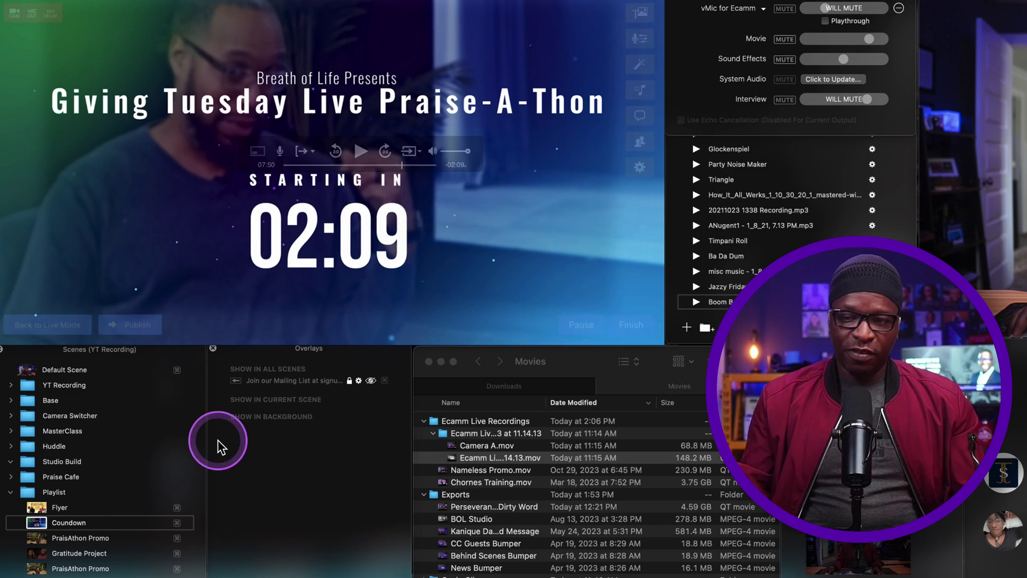
- Preview the remaining playlist scenes' videos, scrubbing Gratitude Project to about 20:10 and the last PraisAthon Promo to about 01:27
click(38, 537)
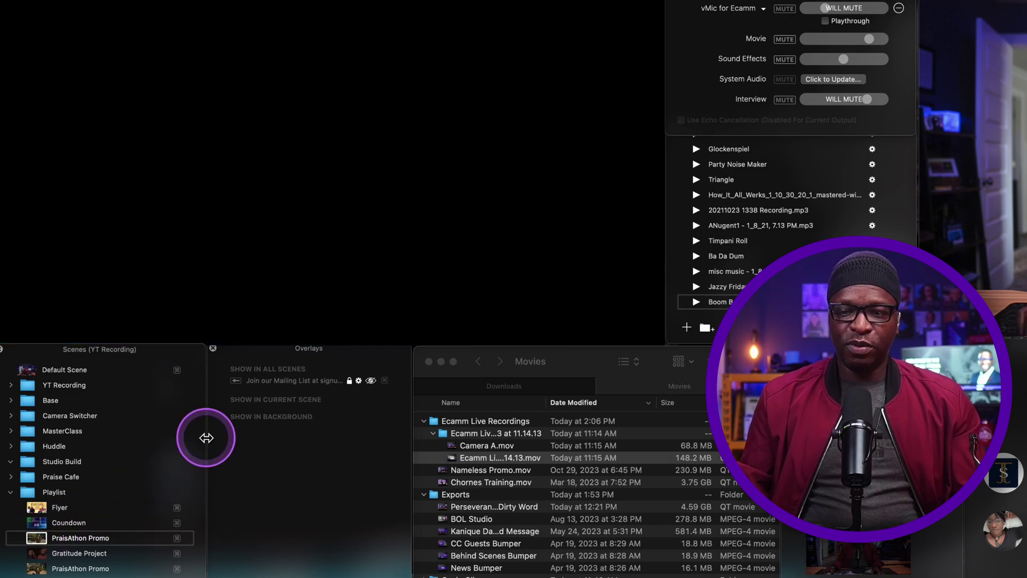
drag(308, 164, 392, 176)
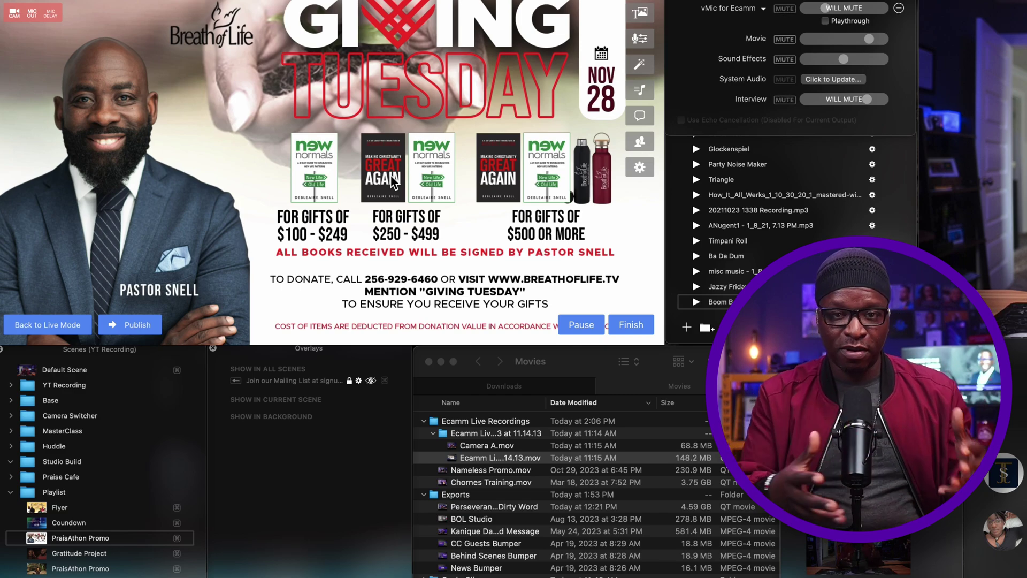
click(43, 551)
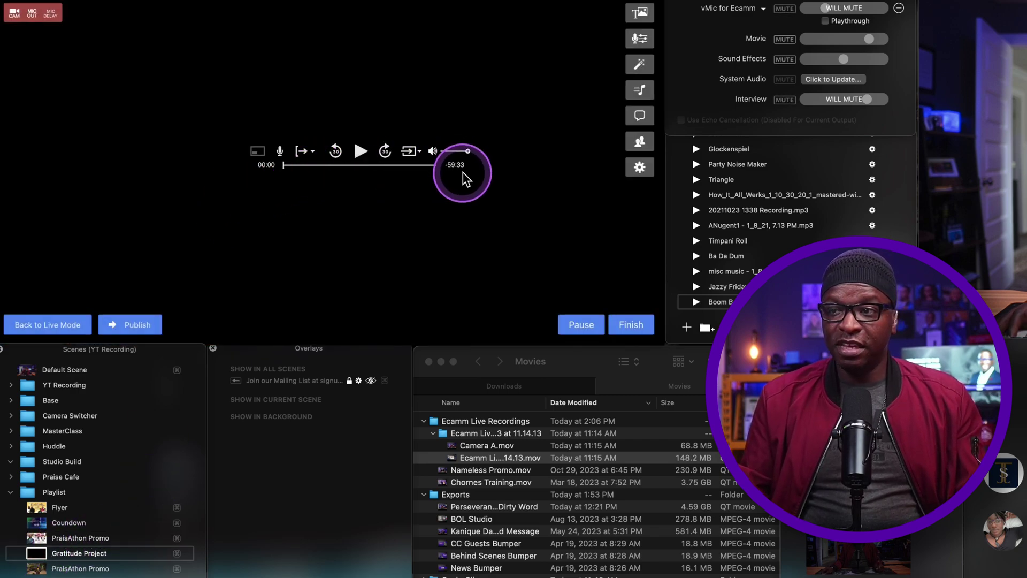
click(291, 166)
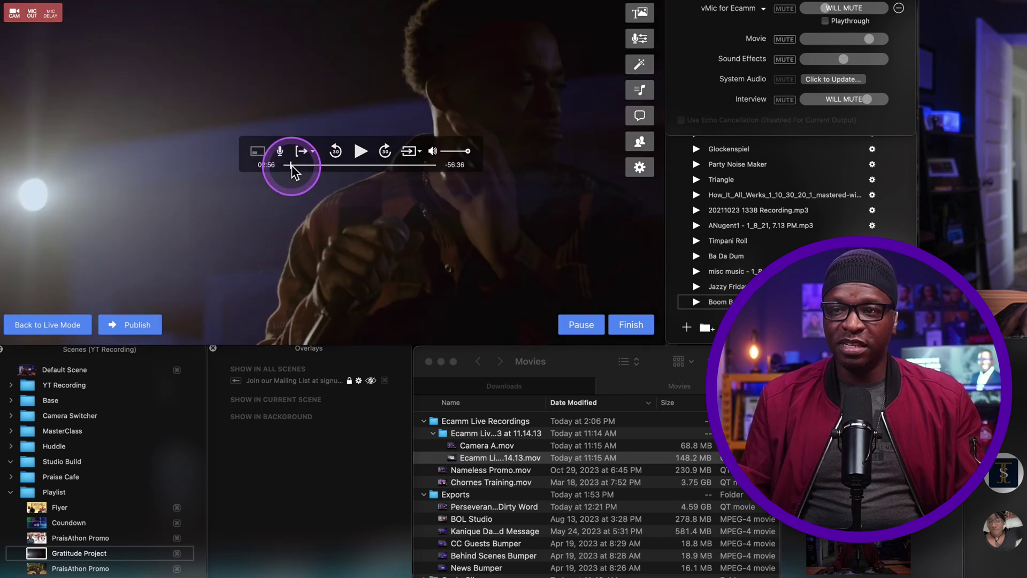
drag(292, 165, 345, 170)
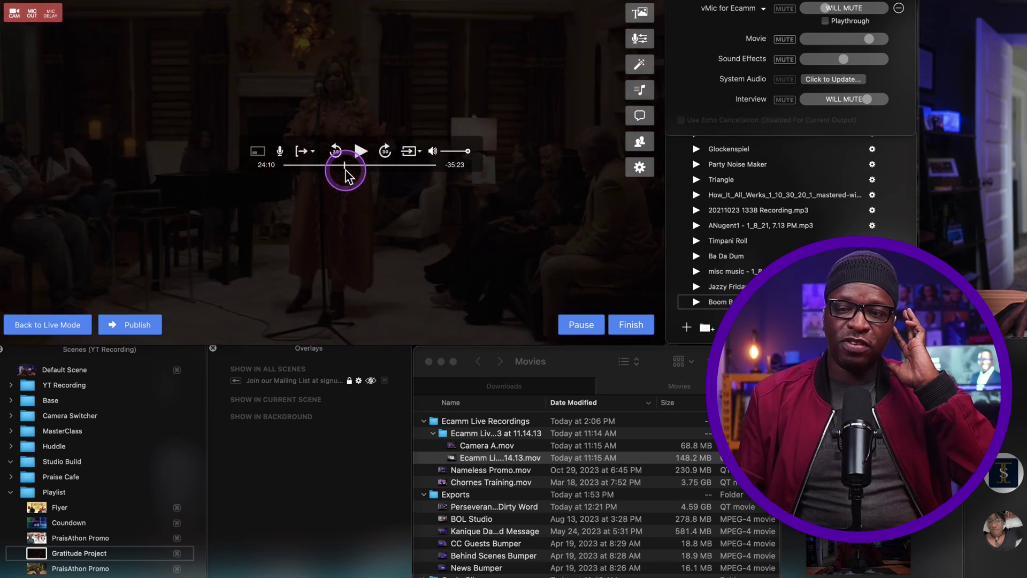
drag(346, 170, 336, 170)
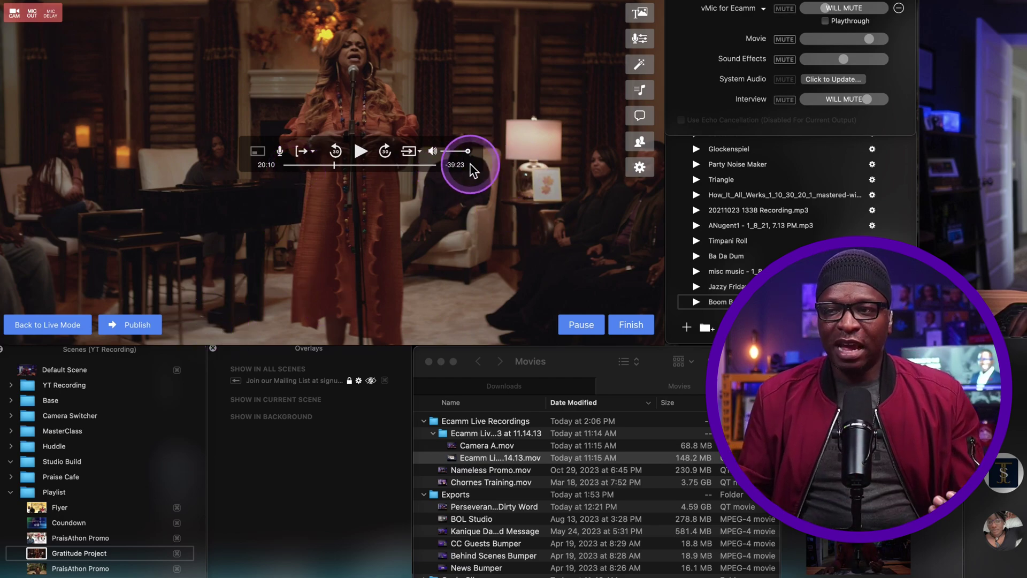
click(420, 156)
click(420, 156)
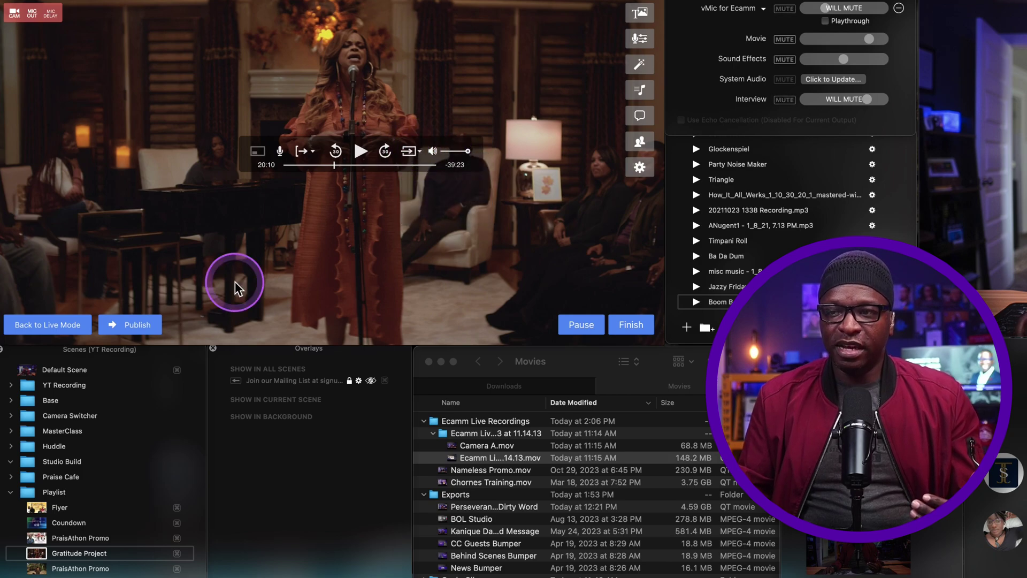
click(36, 569)
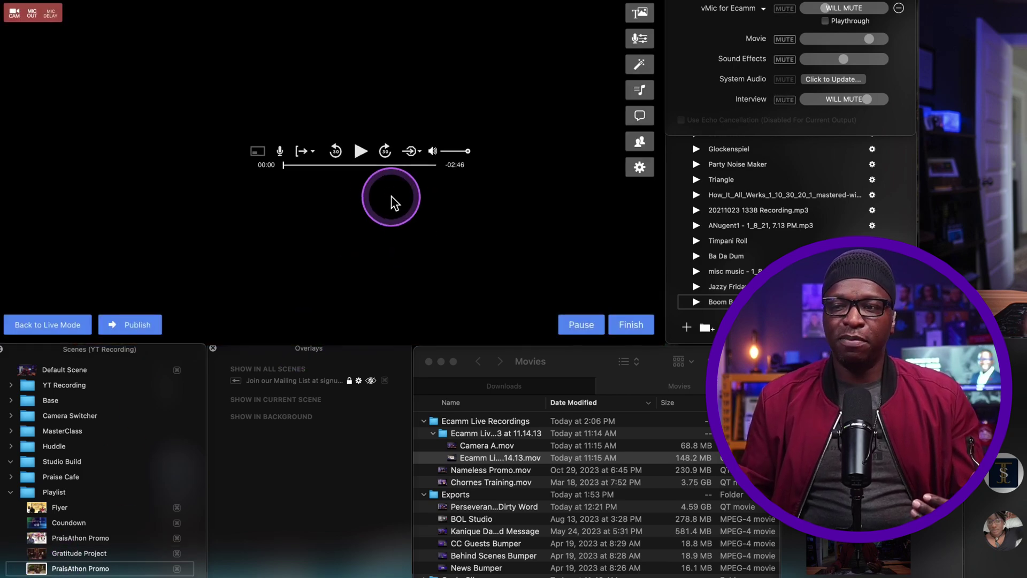
drag(340, 166, 363, 168)
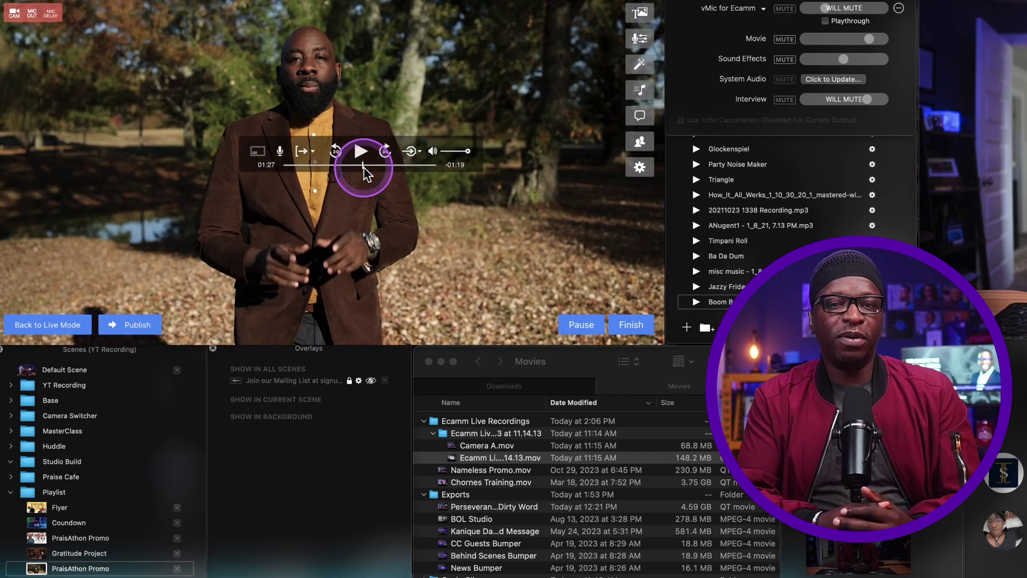
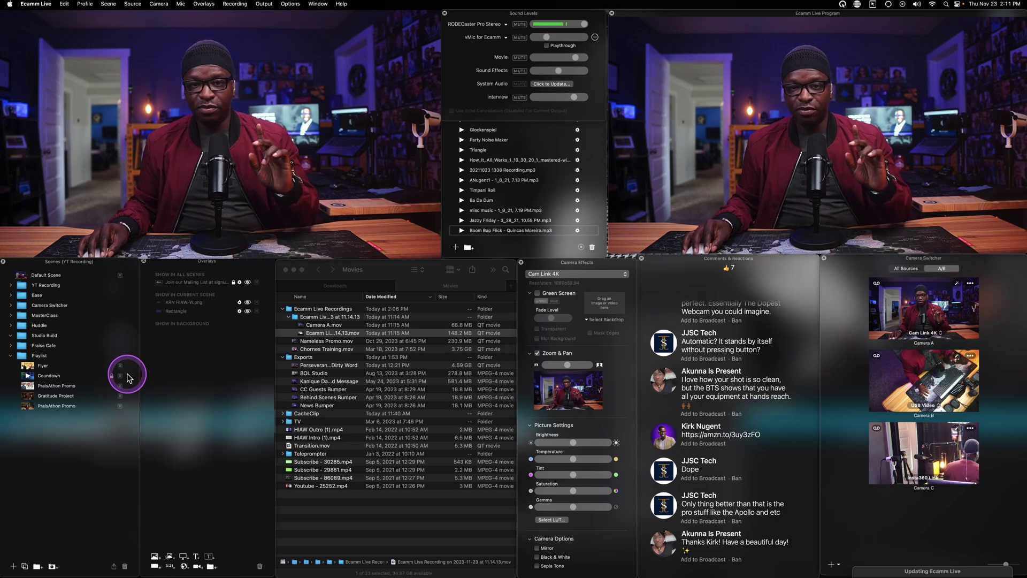
- Switch to Restream in Chrome and start a new playlist stream
key(ctrl+Right)
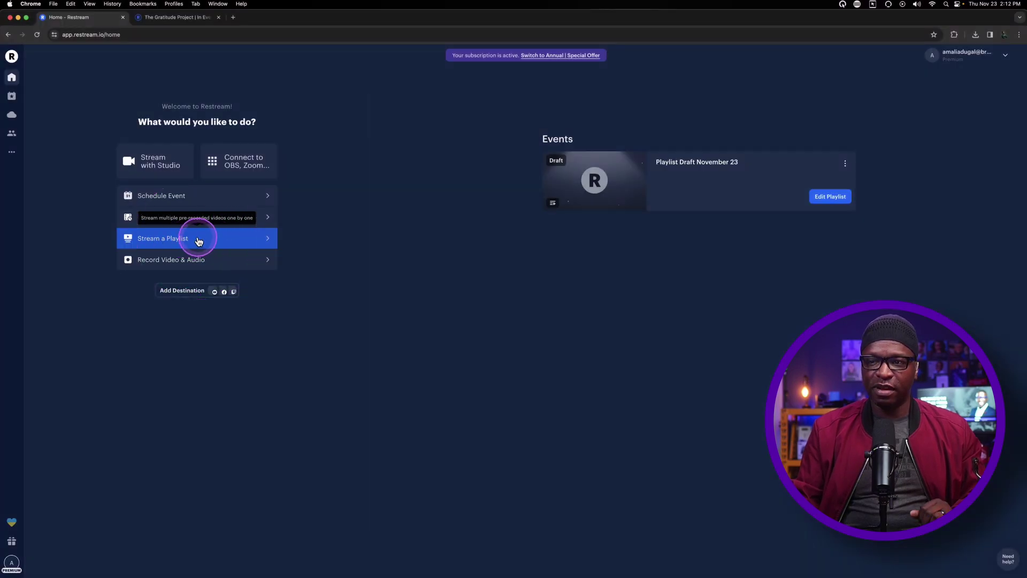
click(199, 241)
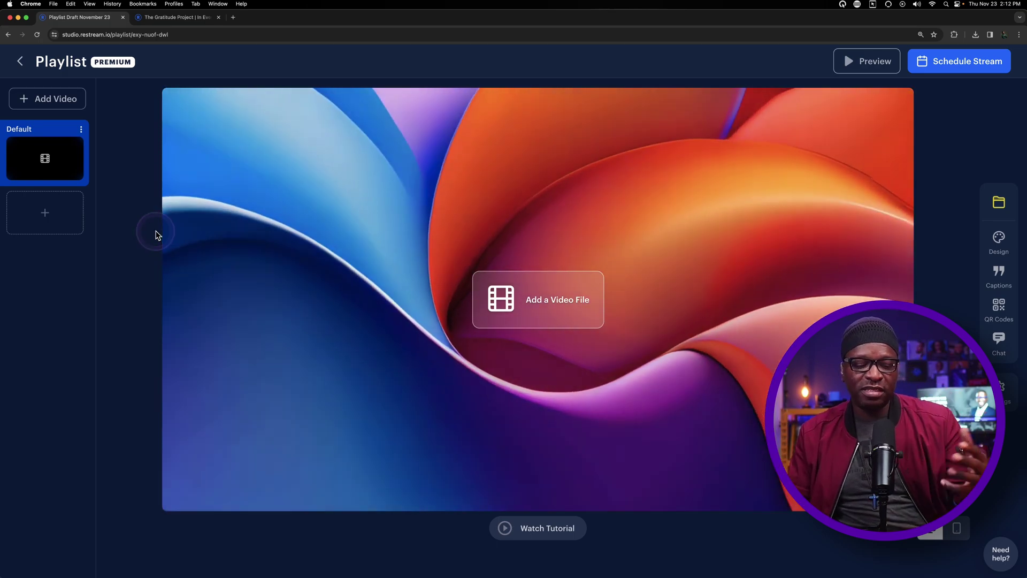
- Add the uploaded _countdown timer.mp4, Praiseathon promo, BOL - Thanksgiving Special and second Praiseathon promo videos to the playlist in that order
click(52, 101)
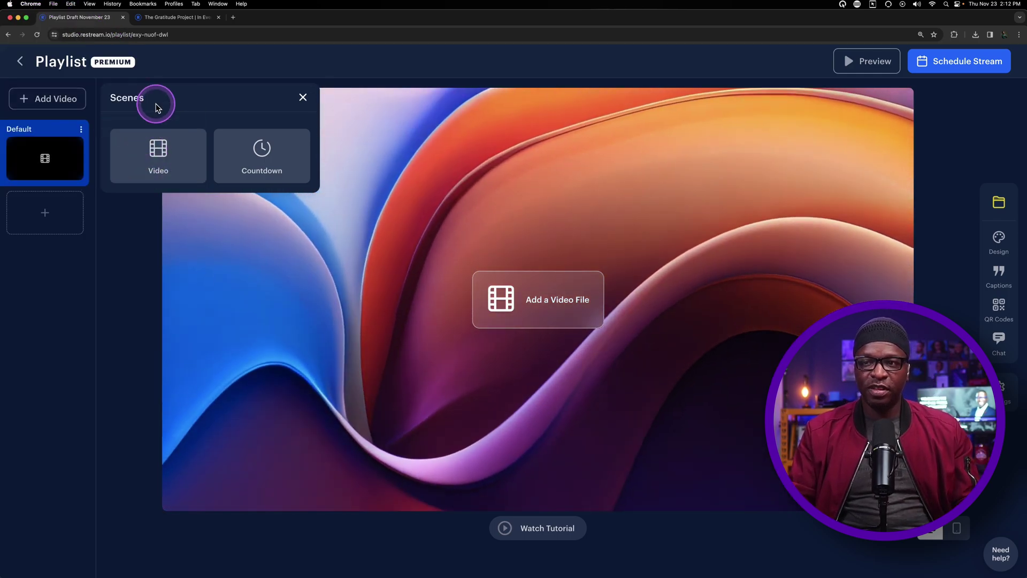
click(161, 154)
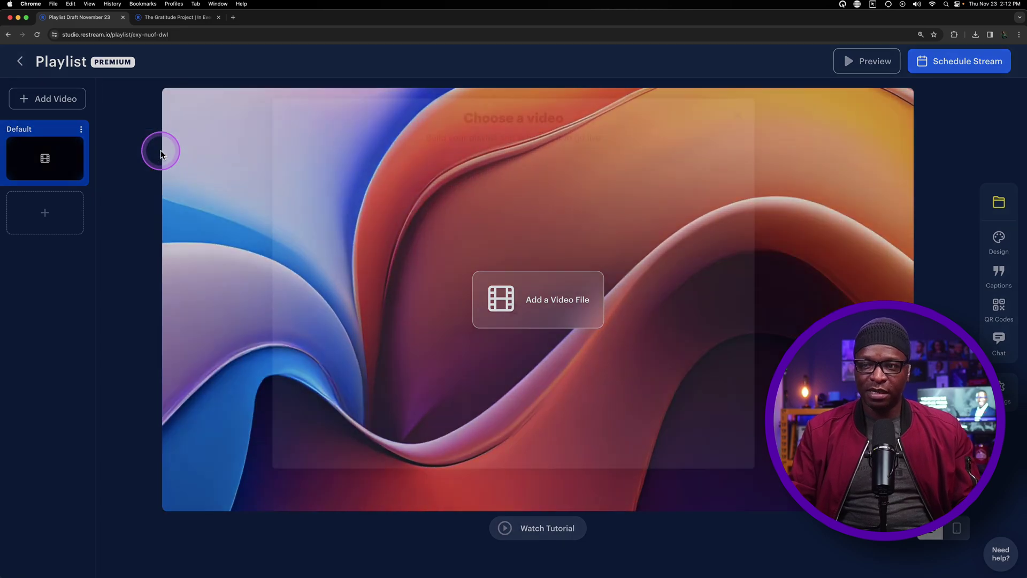
click(352, 243)
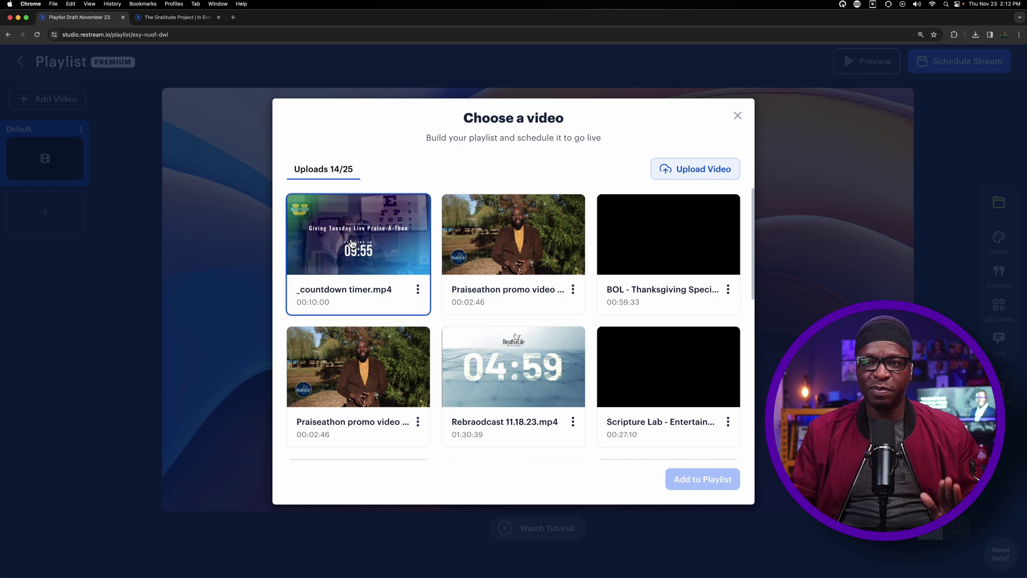
click(343, 237)
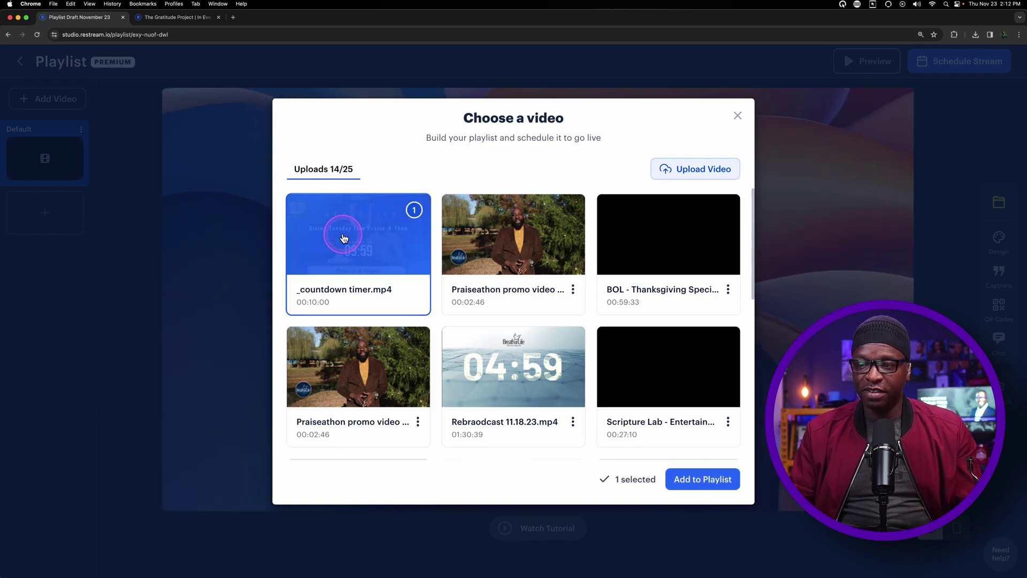
click(489, 242)
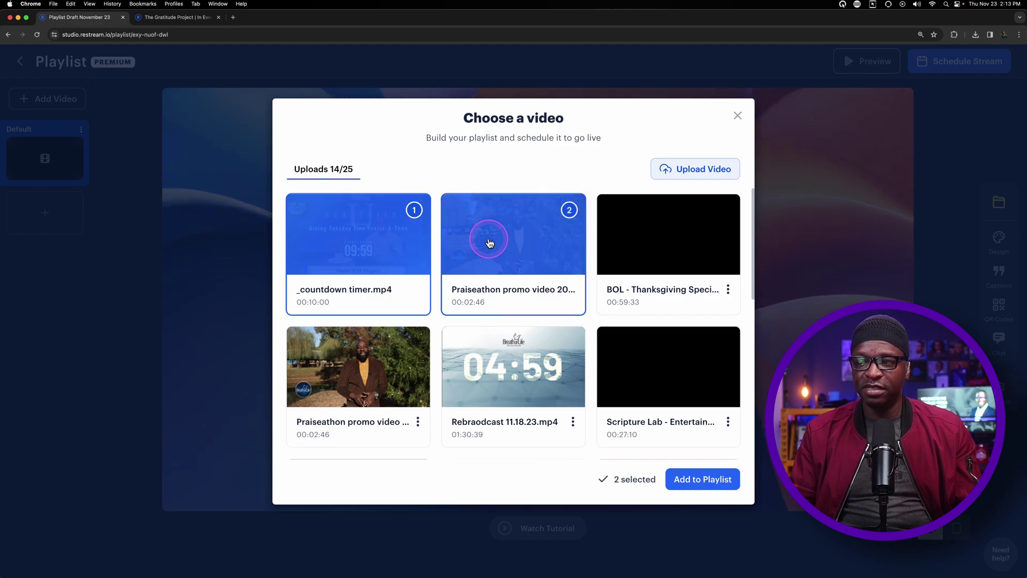
click(653, 246)
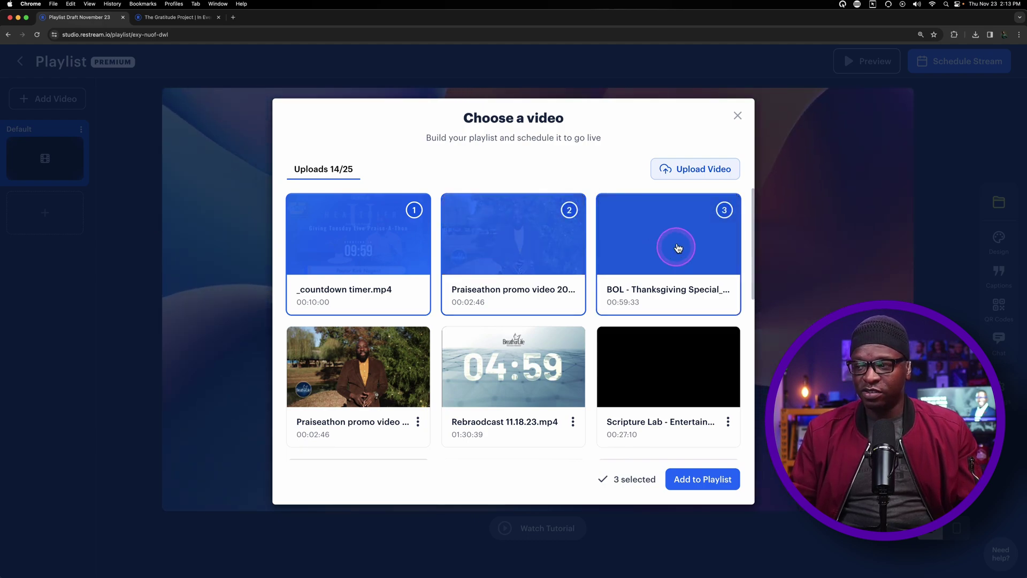
click(353, 371)
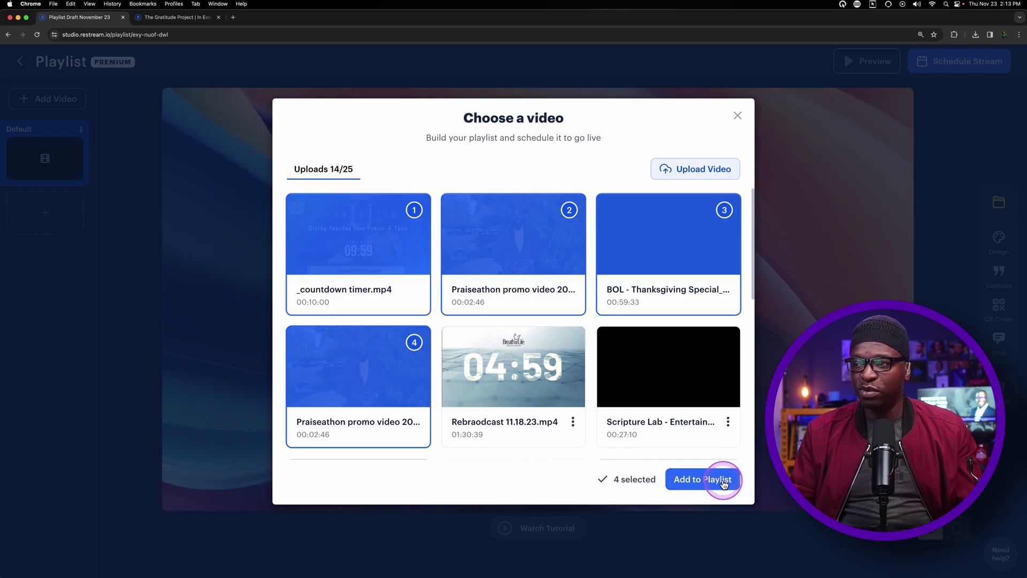
click(724, 482)
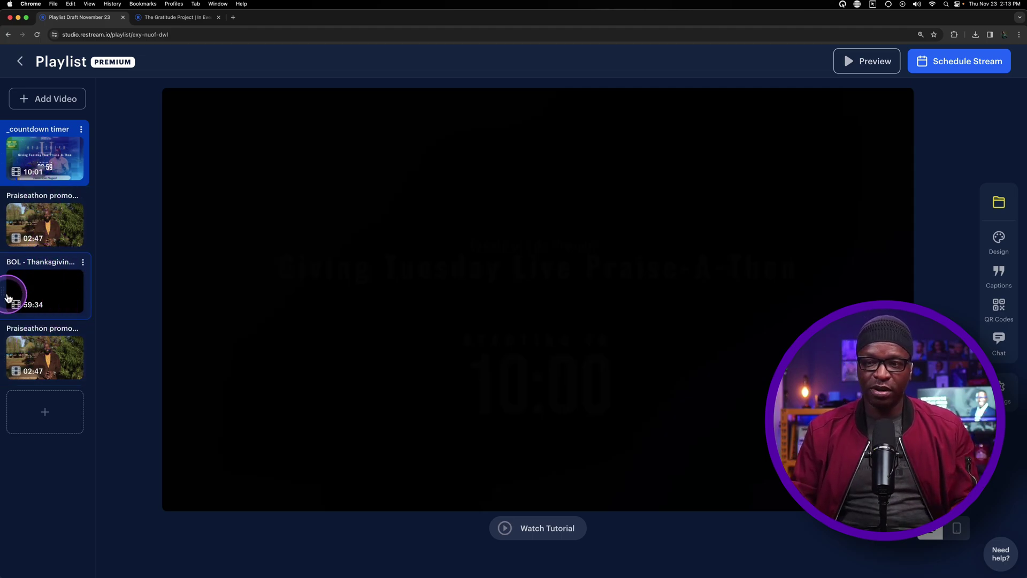
- Move the BOL - Thanksgiving Special video ahead of the first Praiseathon promo and return it to third place in the playlist
drag(3, 292, 9, 224)
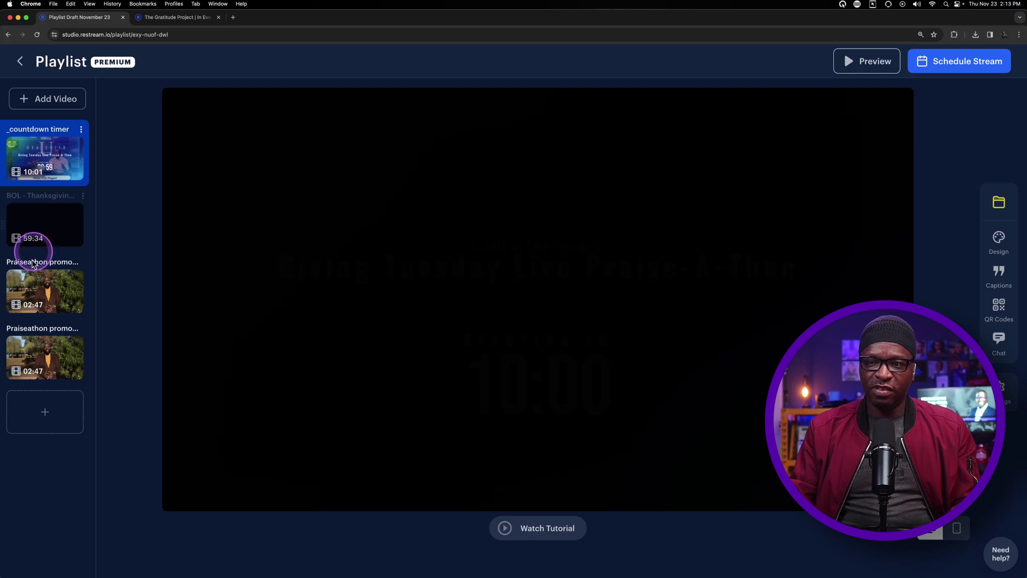
drag(2, 291, 24, 260)
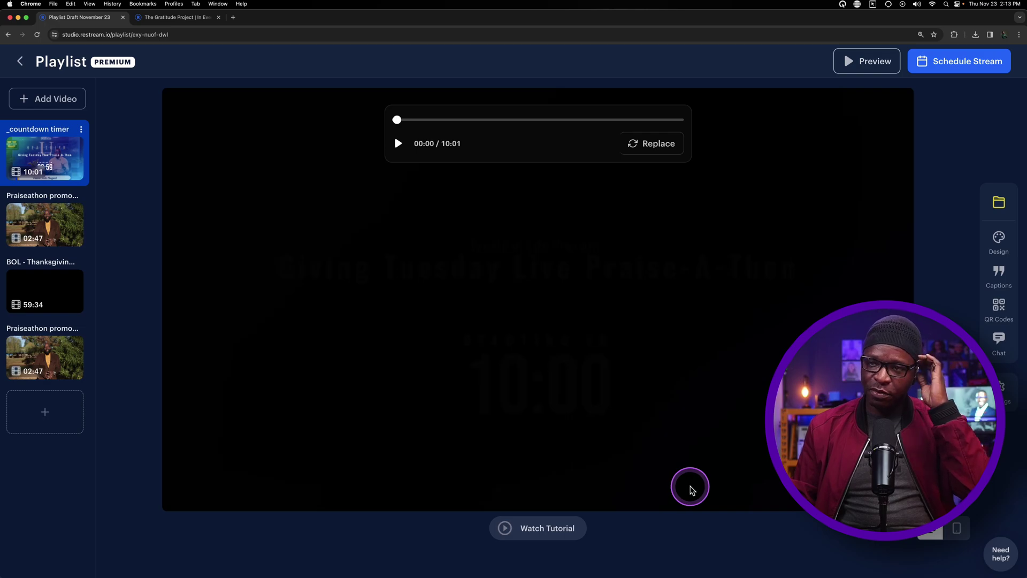
- Begin scheduling the stream and use Image_20231122_102556_463.jpeg from Downloads as the event thumbnail, accepting the default crop
click(945, 63)
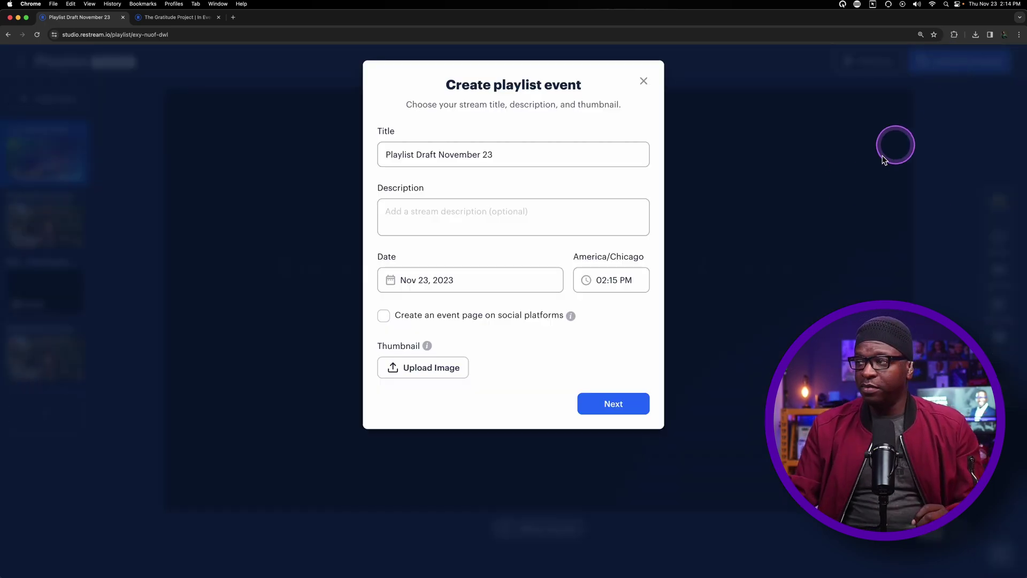
click(430, 369)
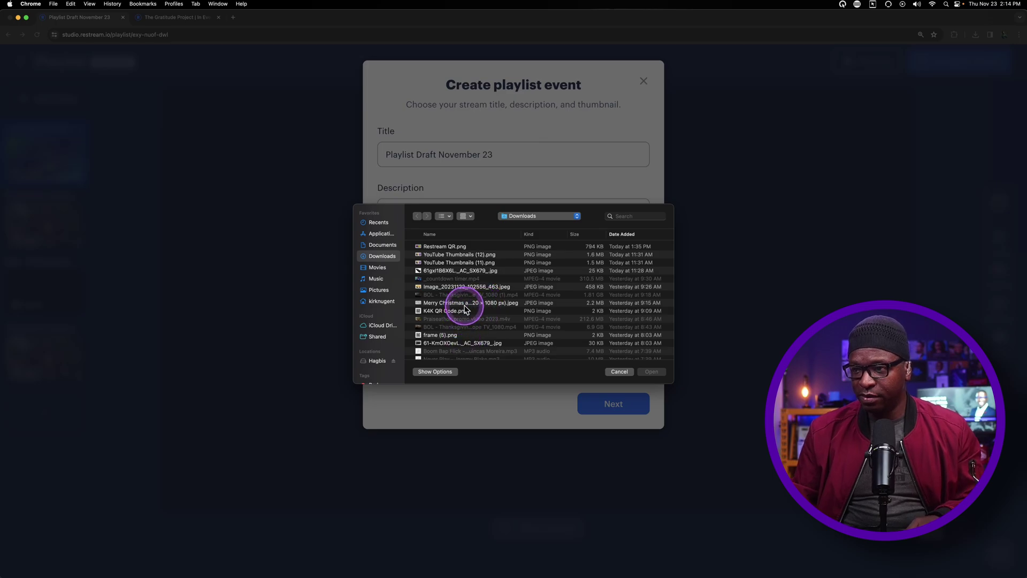
click(465, 303)
key(space)
key(Down)
key(Down)
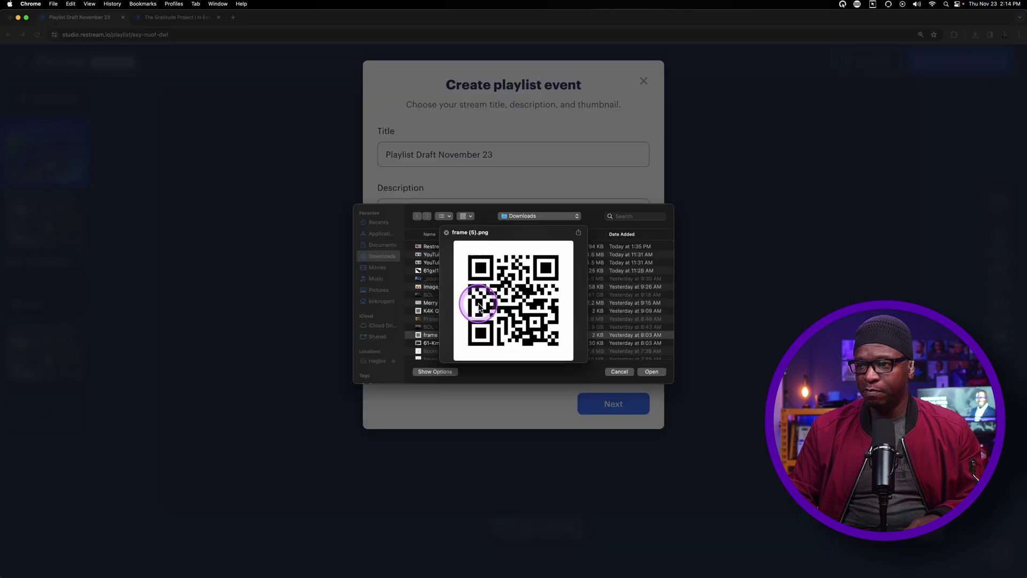
key(Down)
key(Down)
key(Down)
key(Down)
key(Down)
key(Down)
key(Down)
key(Down)
key(Down)
key(Down)
key(Down)
key(Down)
key(Down)
key(Down)
key(Down)
key(Down)
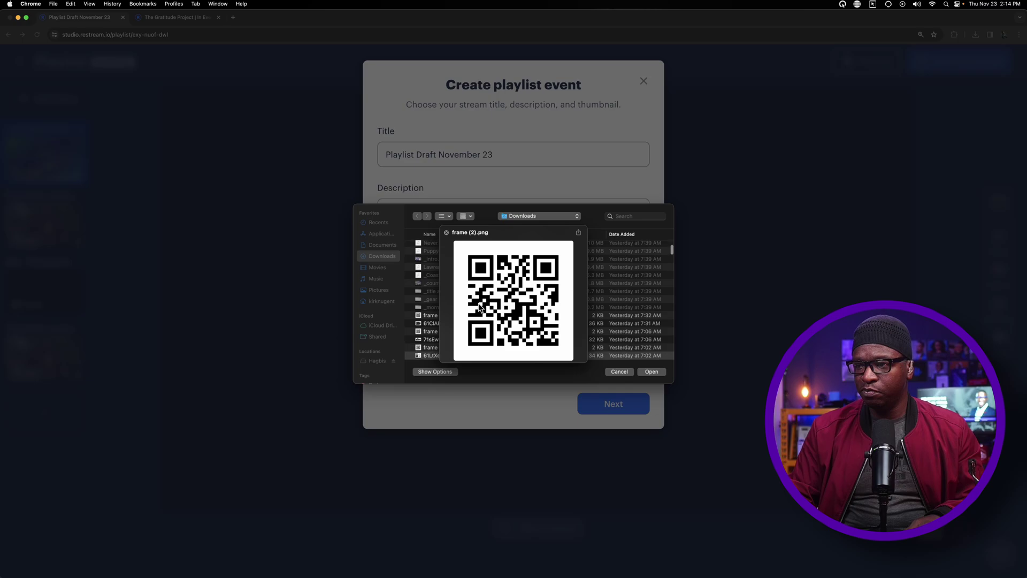
key(Down)
key(Down)
key(Down)
key(Down)
key(Down)
key(Down)
key(Down)
key(Down)
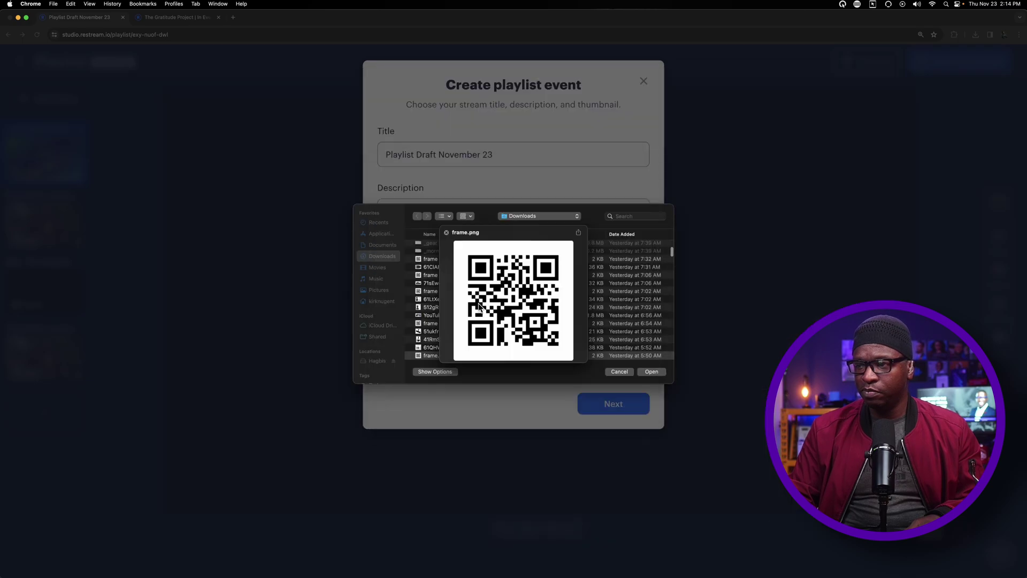
key(Down)
key(Down)
key(Down)
key(Down)
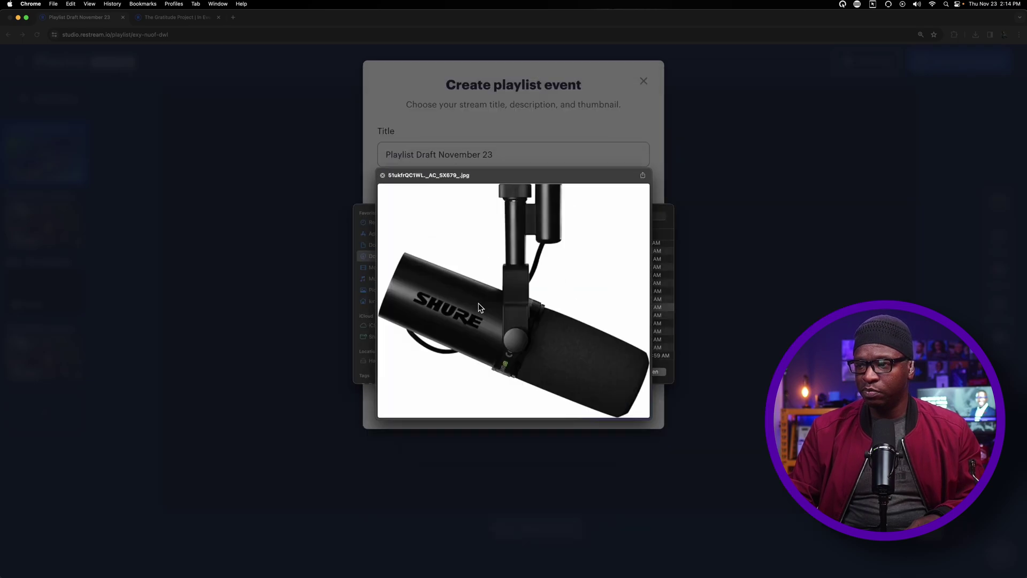
key(Up)
key(Up)
key(Up)
key(Up)
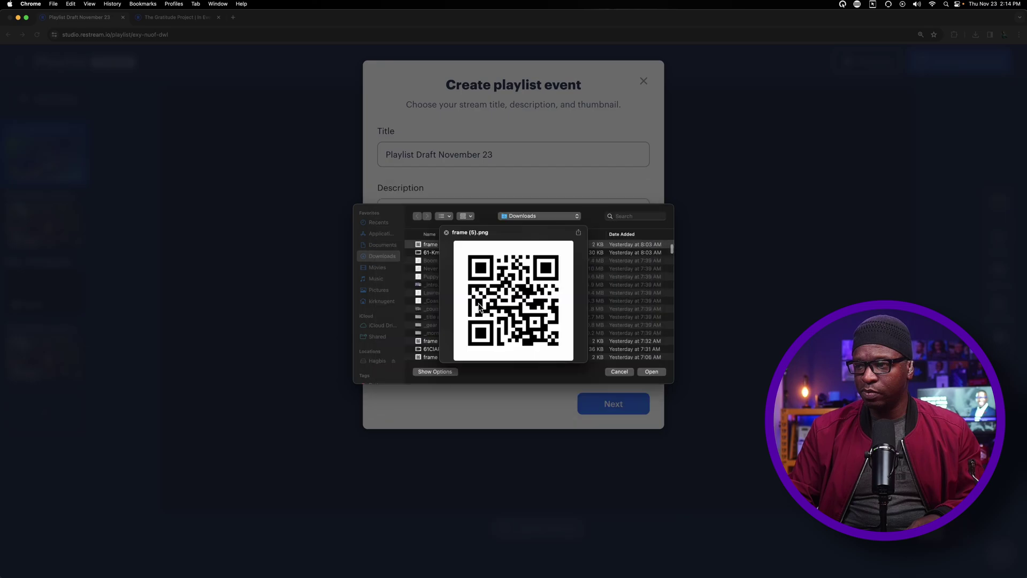
key(Down)
key(Down)
key(Down)
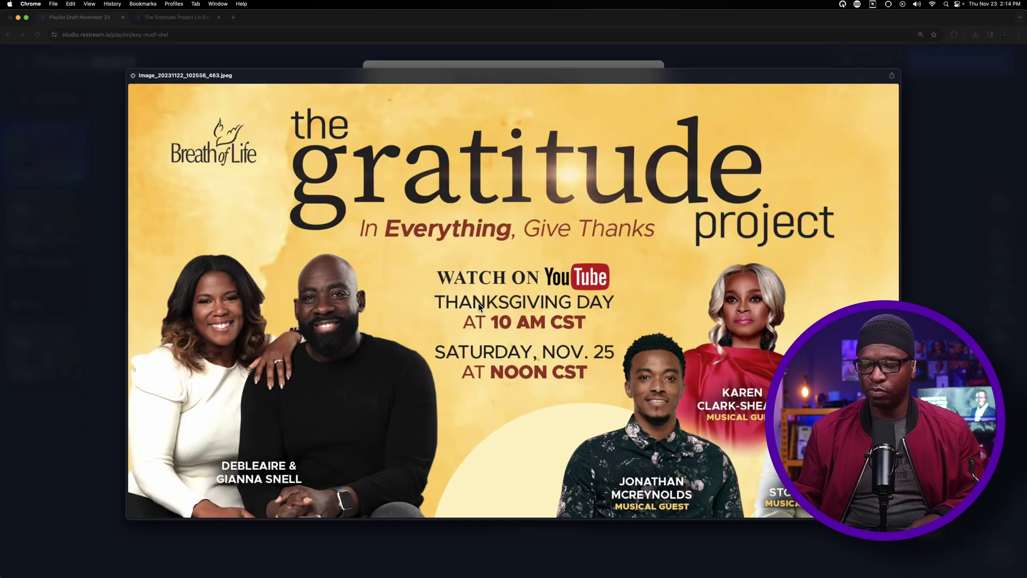
key(space)
click(651, 367)
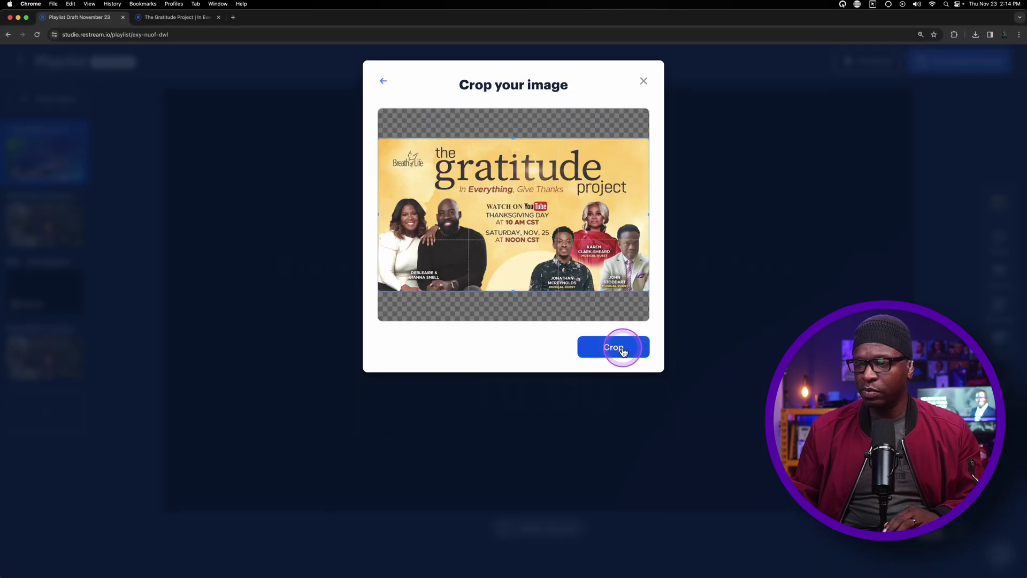
click(619, 350)
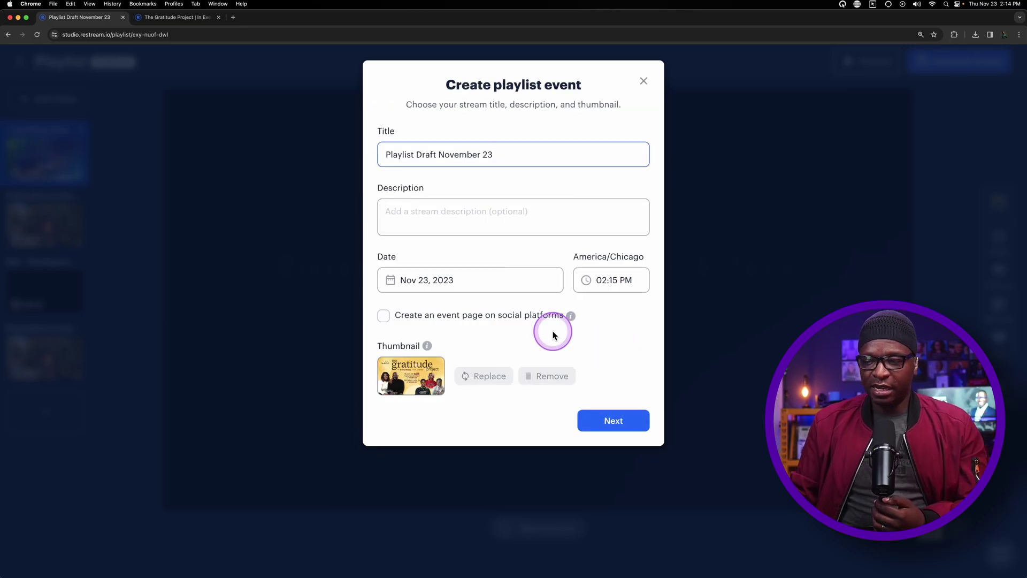
- Enable event pages on social platforms, title the event Testt with the description Test, and continue to the destinations
mouse_move(427, 346)
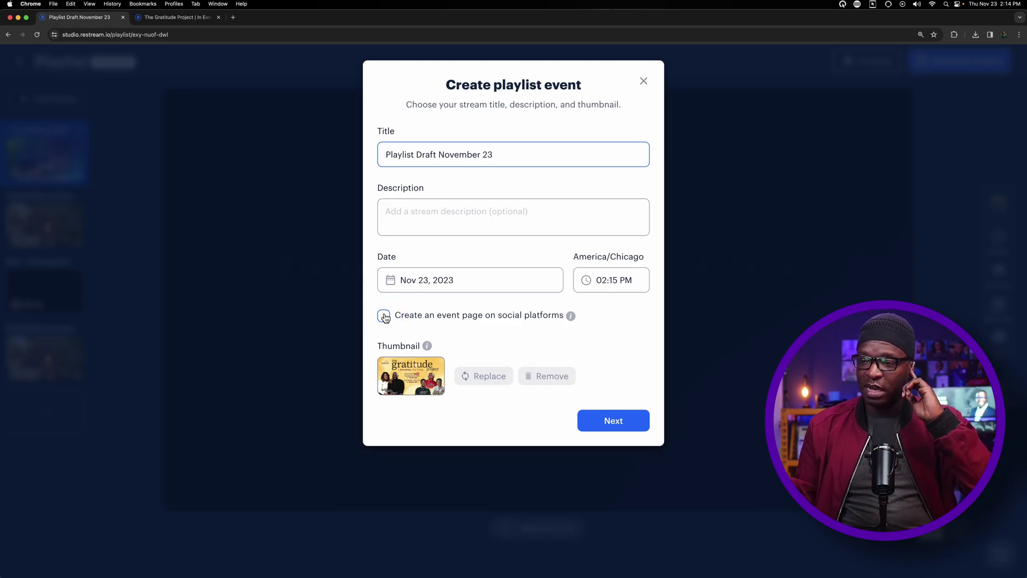
click(384, 316)
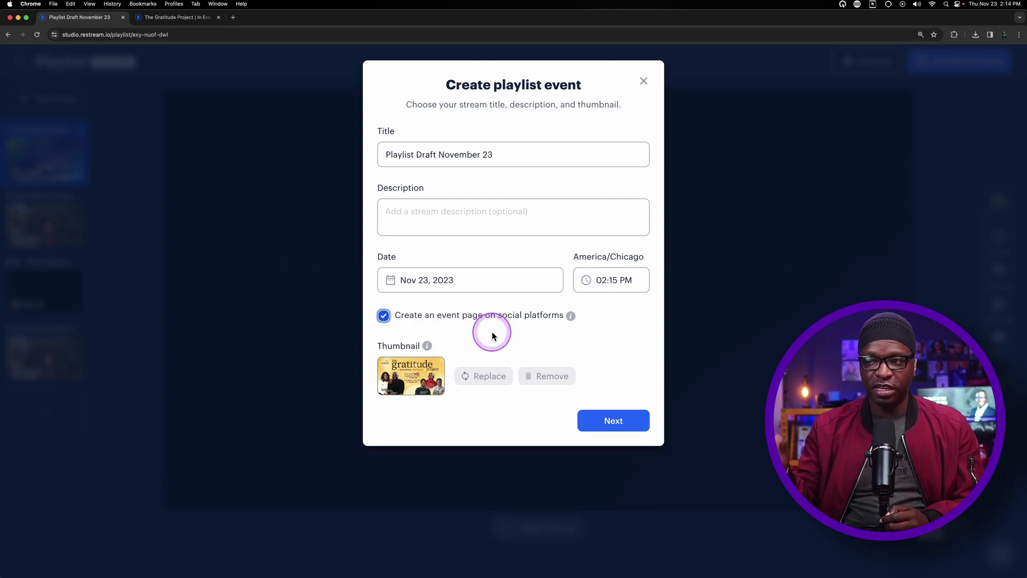
triple_click(431, 153)
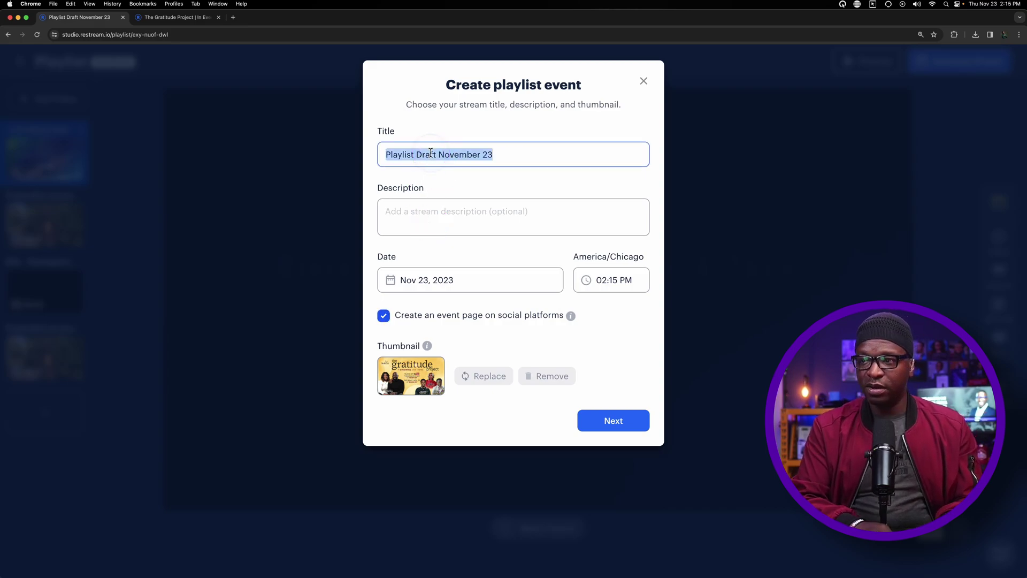
text(Testt)
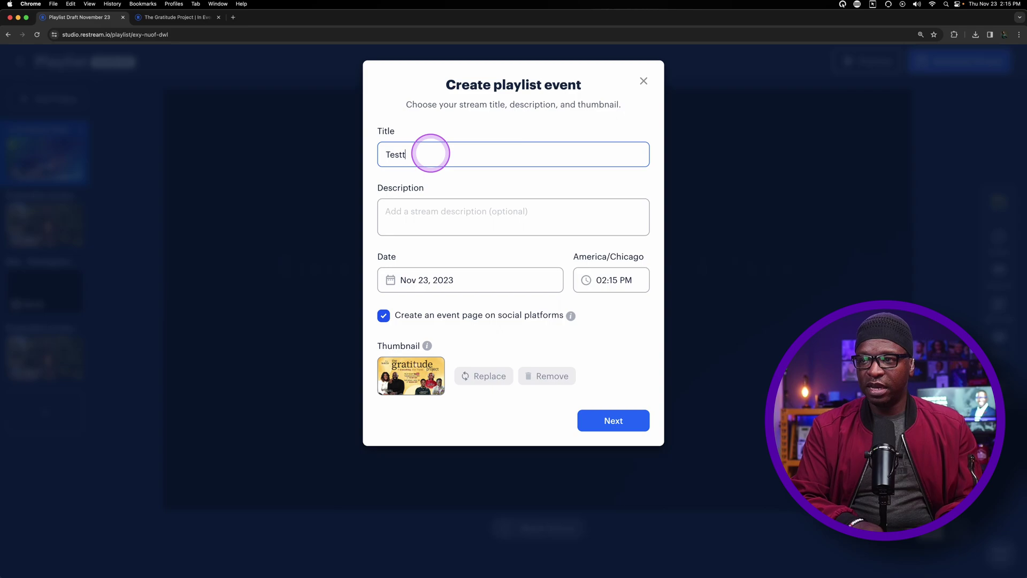
key(Tab)
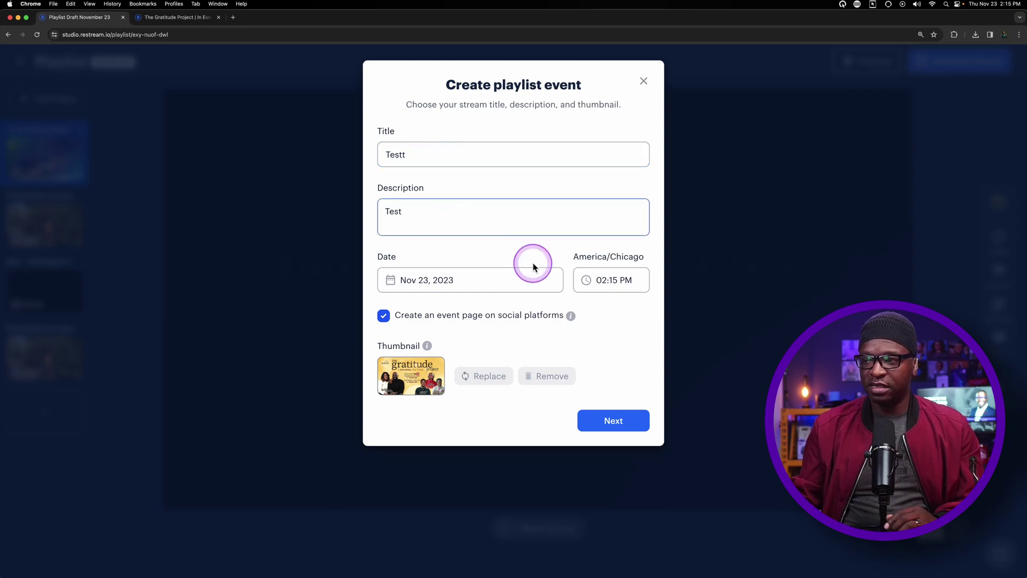
click(610, 420)
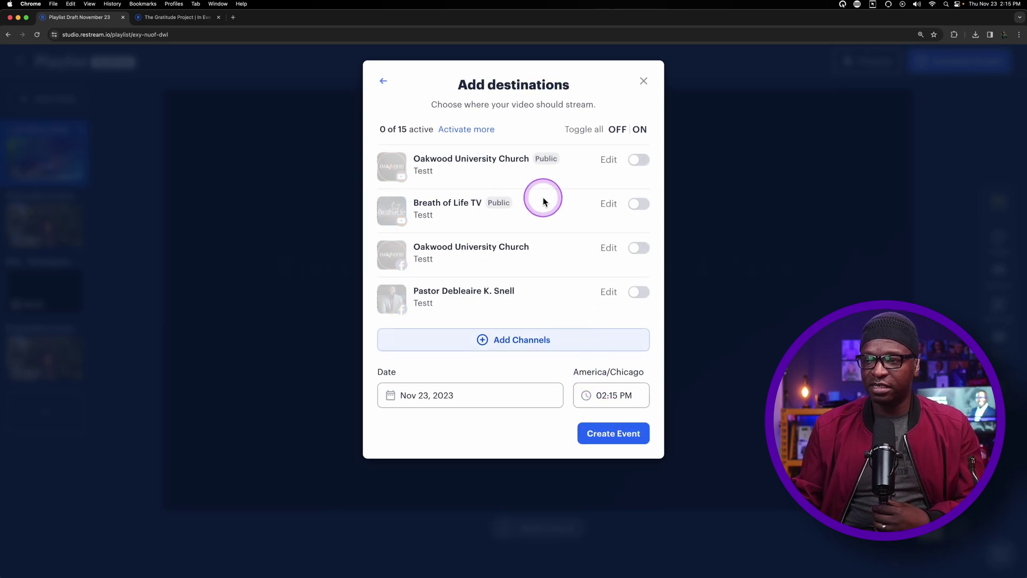
- Review the available streaming destinations and close the event setup without creating the event
scroll(563, 203, down, 2)
scroll(564, 204, up, 2)
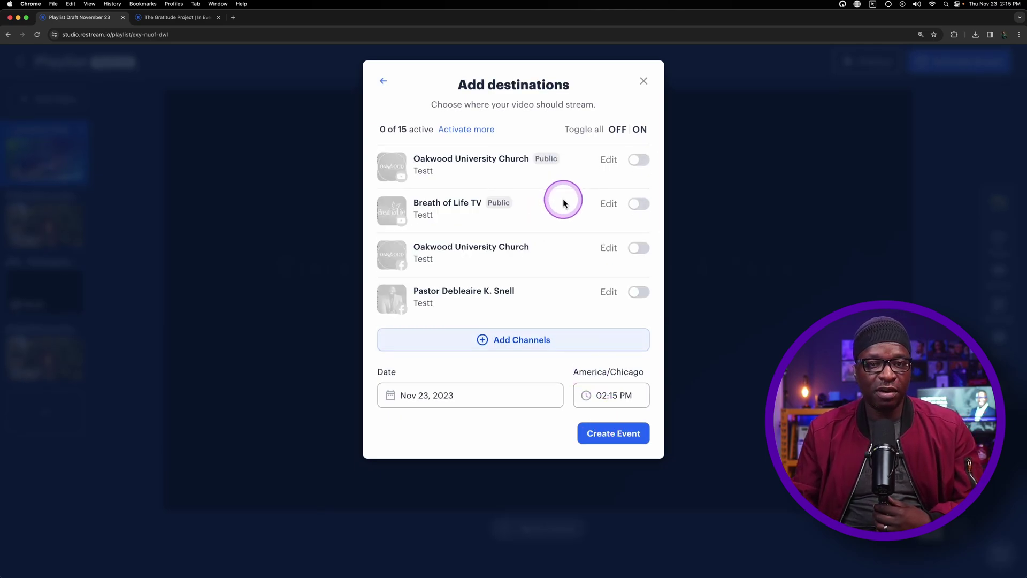
click(606, 428)
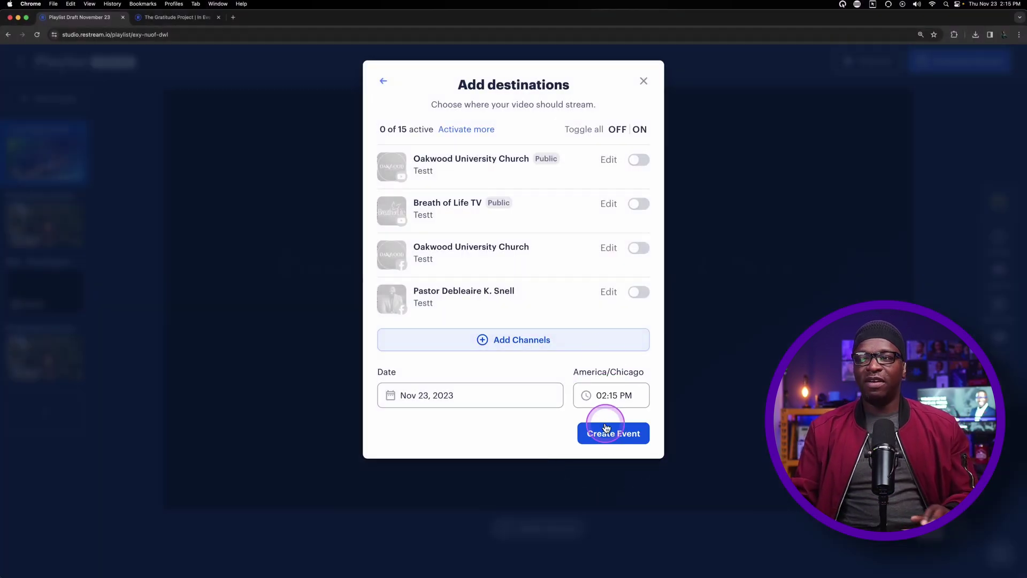
click(644, 81)
- Check the chat options and try the Support this stream QR code overlay, leaving it hidden
mouse_move(765, 244)
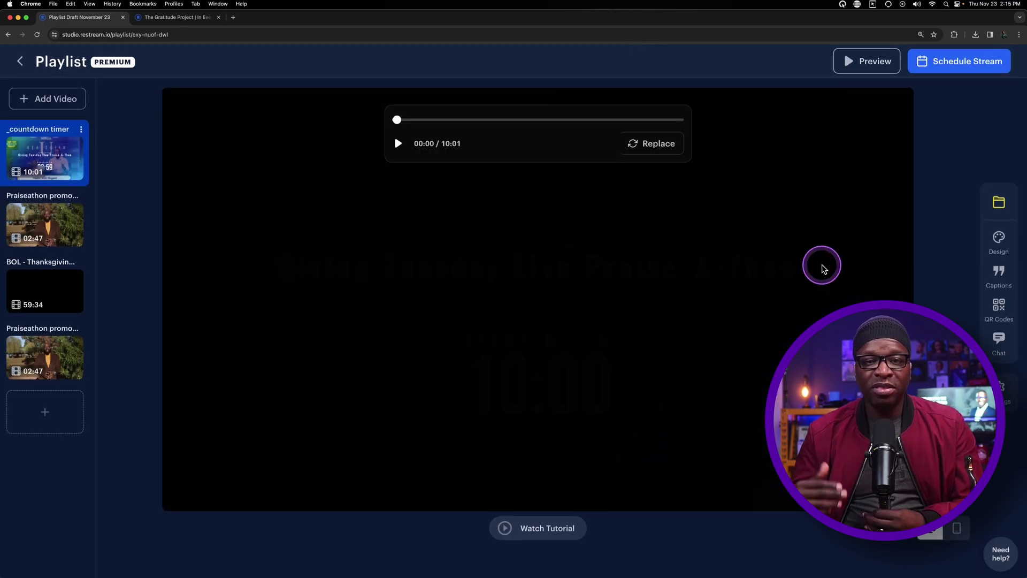
click(1000, 347)
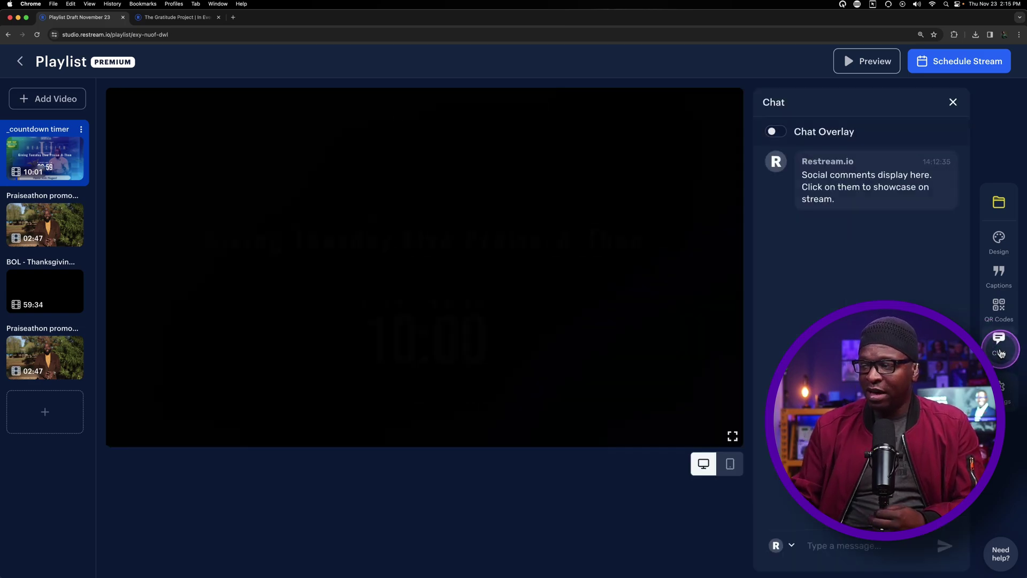
click(1000, 307)
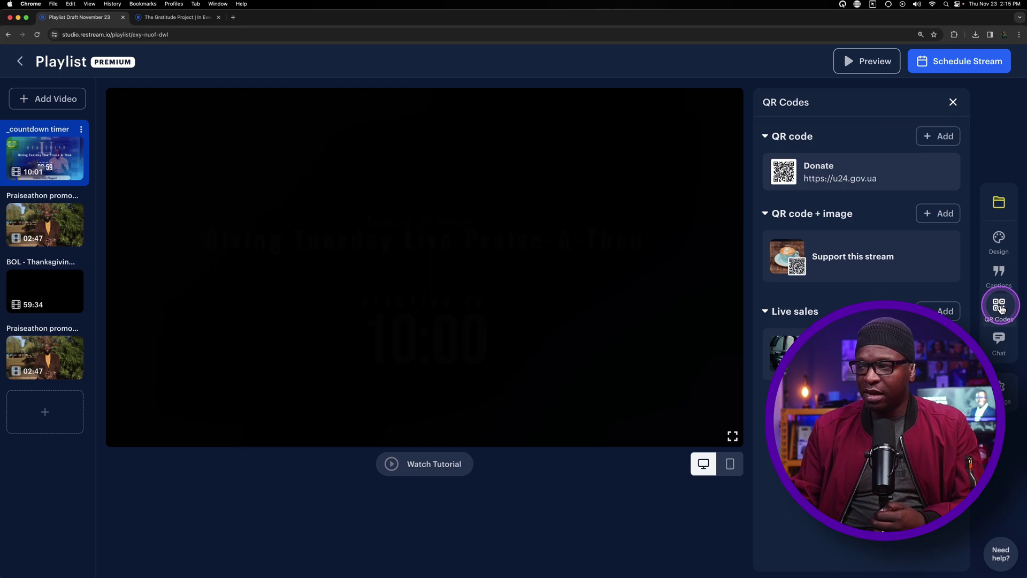
mouse_move(898, 259)
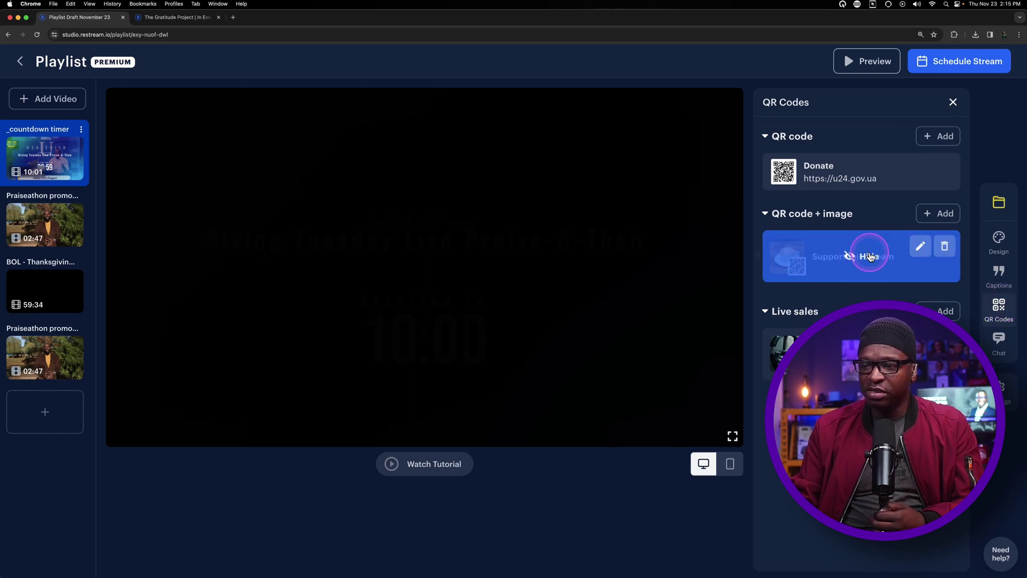
click(872, 261)
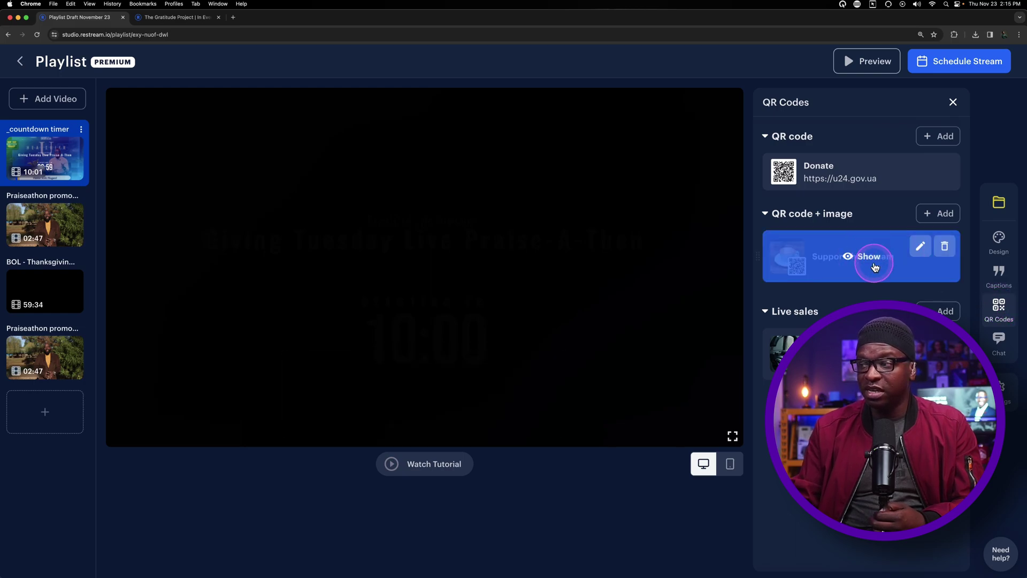
- Scrub the countdown video to where its timer reads 08:12 and try the Donate QR code over it, leaving the code hidden
mouse_move(150, 218)
click(337, 122)
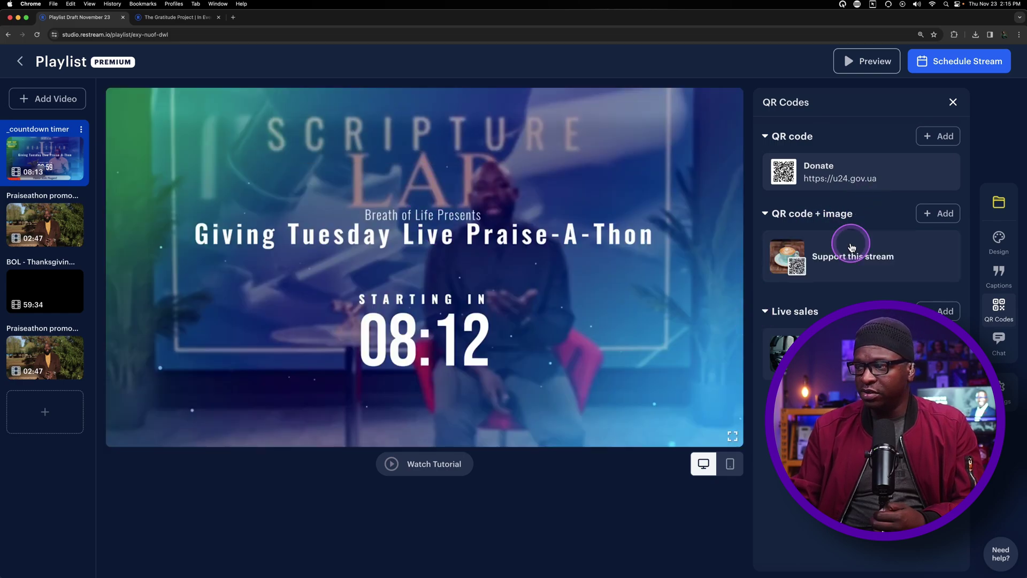
click(859, 172)
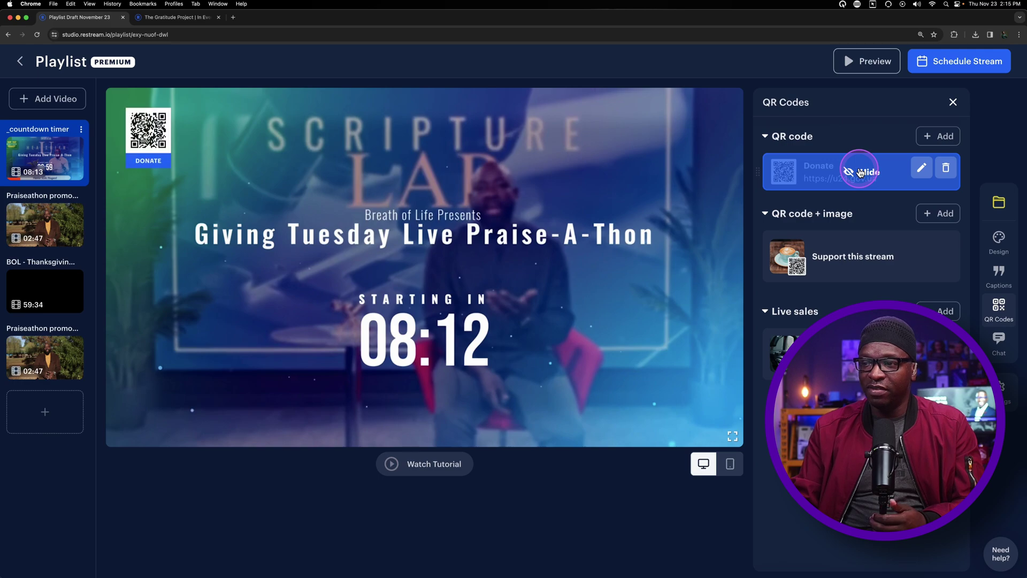
click(130, 127)
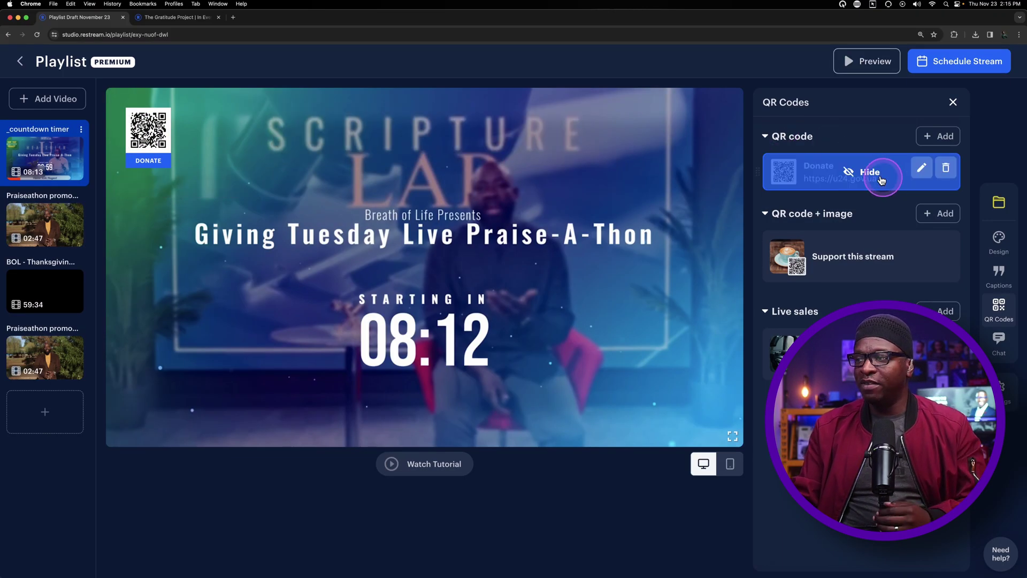
click(882, 180)
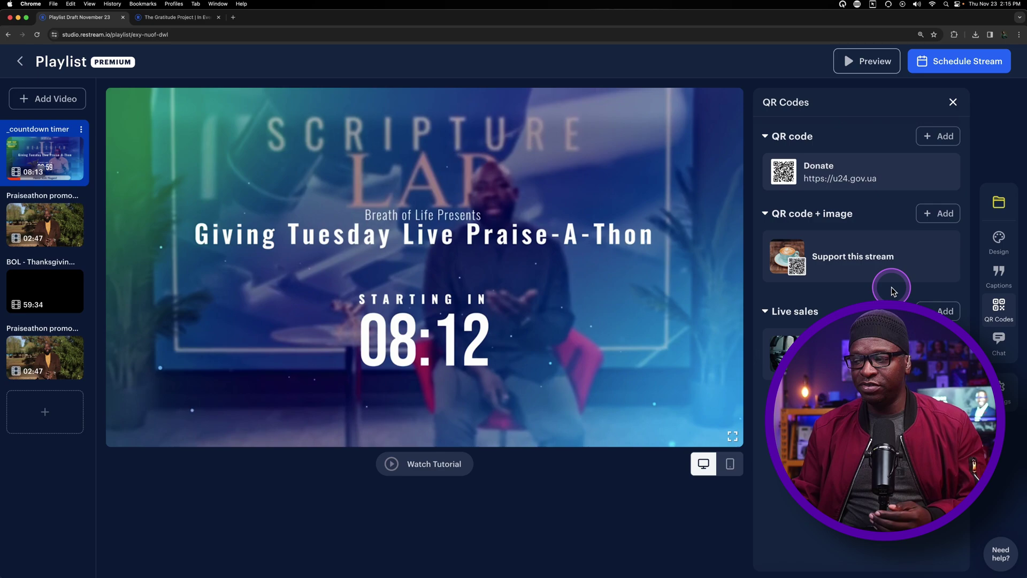
- Try the Welcome to my stream! and Q&A lower-third captions on the countdown video, leaving both hidden
click(1000, 274)
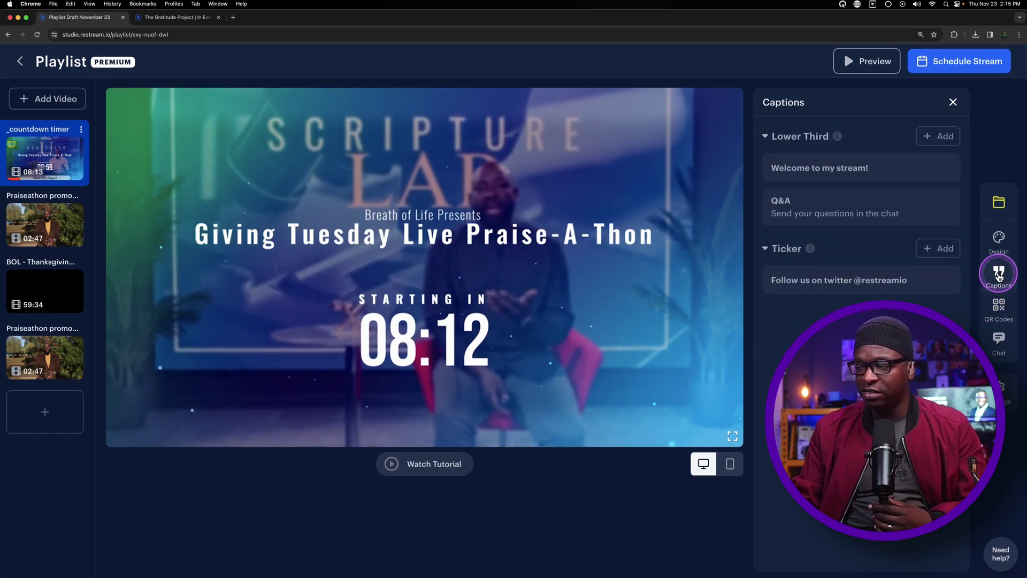
click(871, 169)
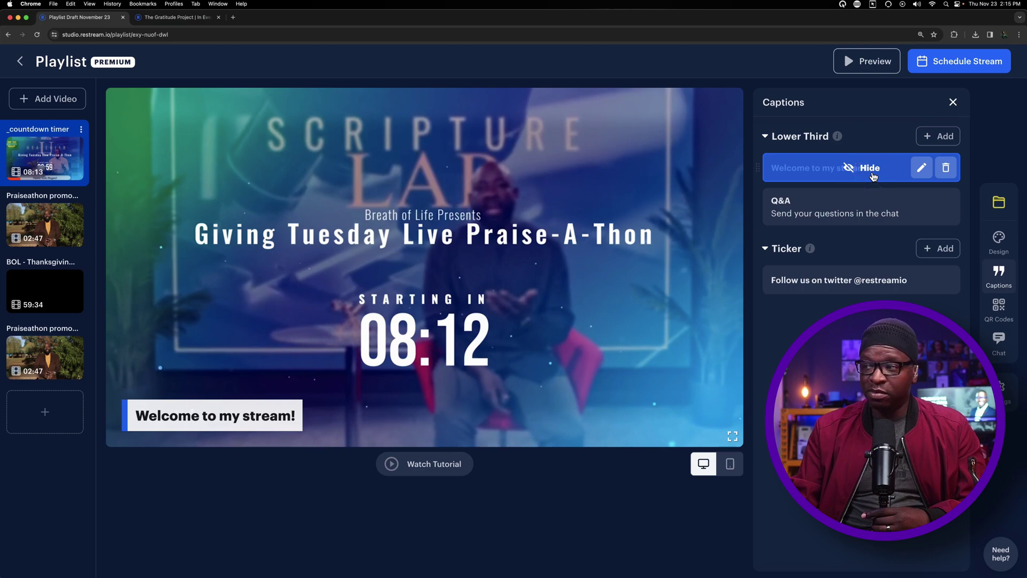
click(871, 169)
click(871, 207)
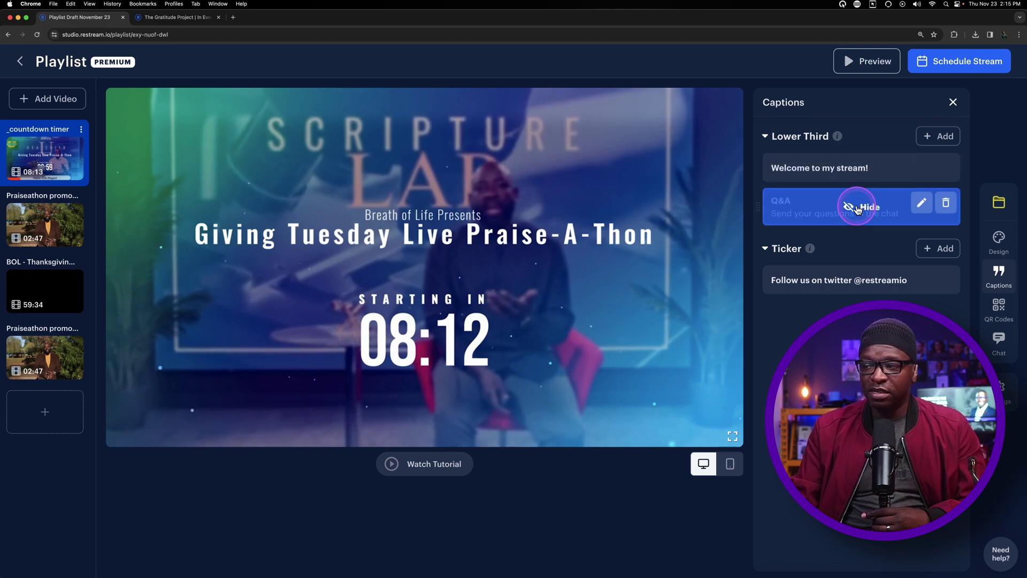
click(856, 209)
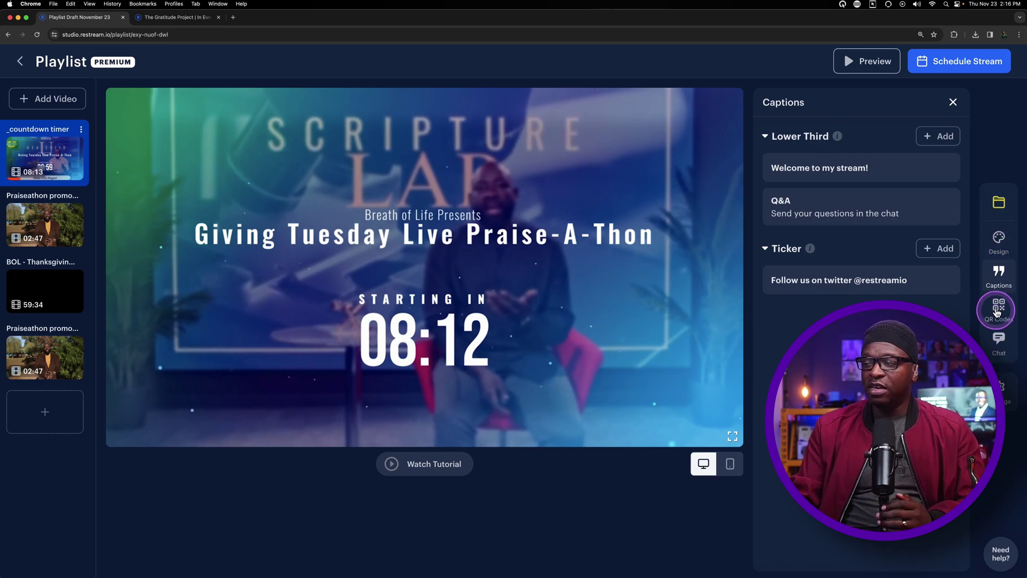
- Look at the stream chat and browse the viewer comments of the live Gratitude Project playlist stream
click(998, 349)
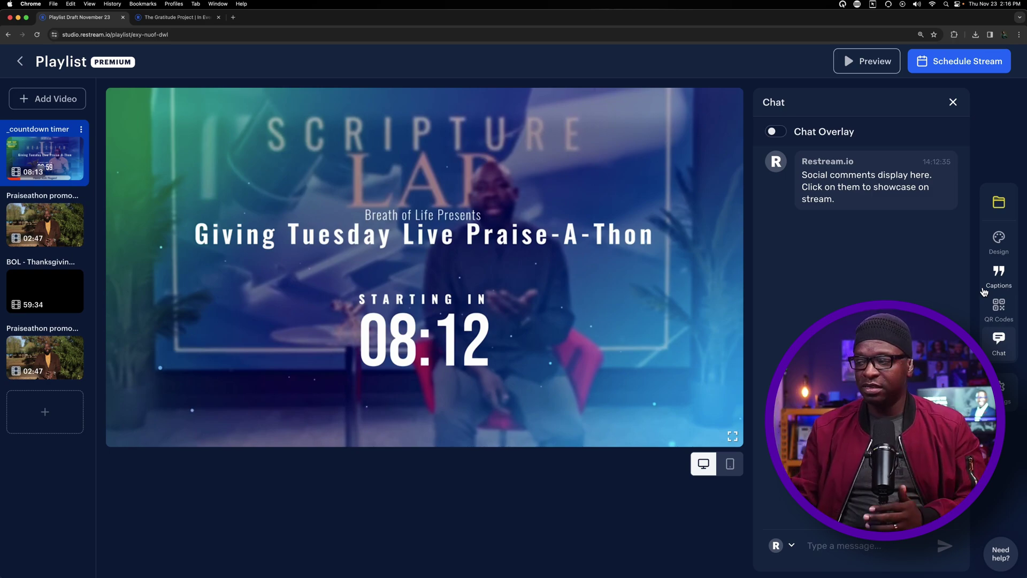
mouse_move(535, 347)
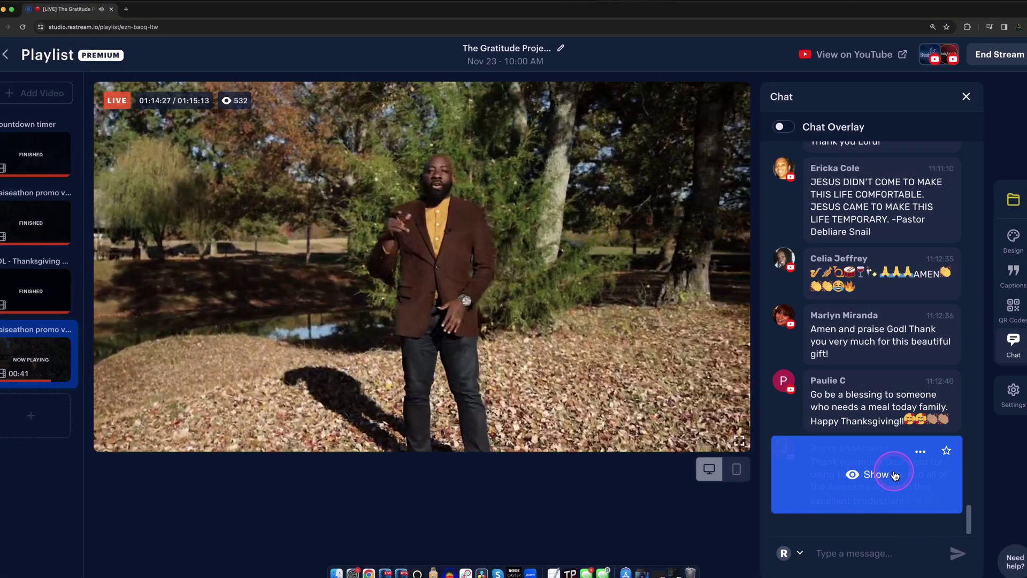
scroll(889, 417, up, 10)
scroll(889, 417, down, 10)
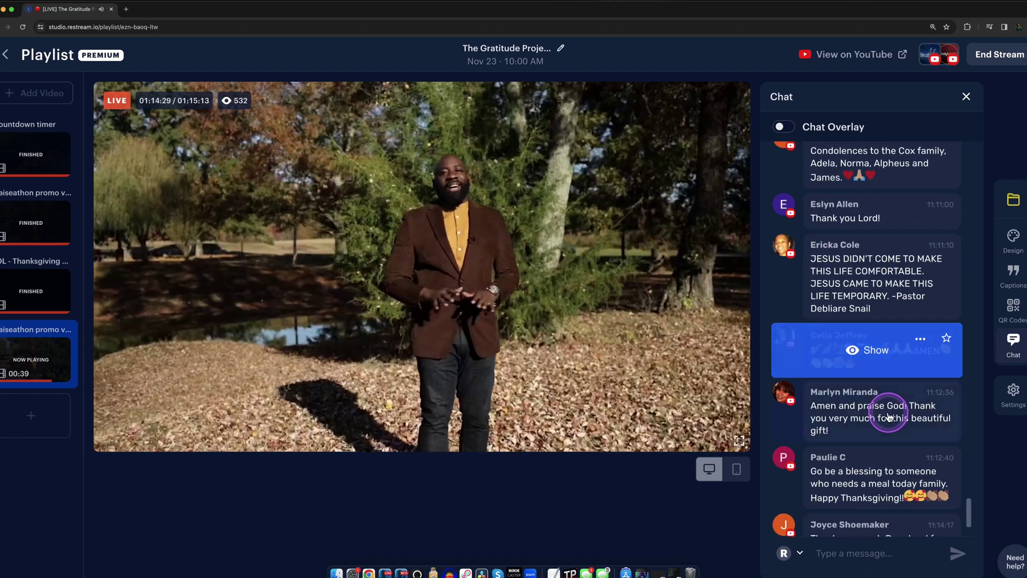